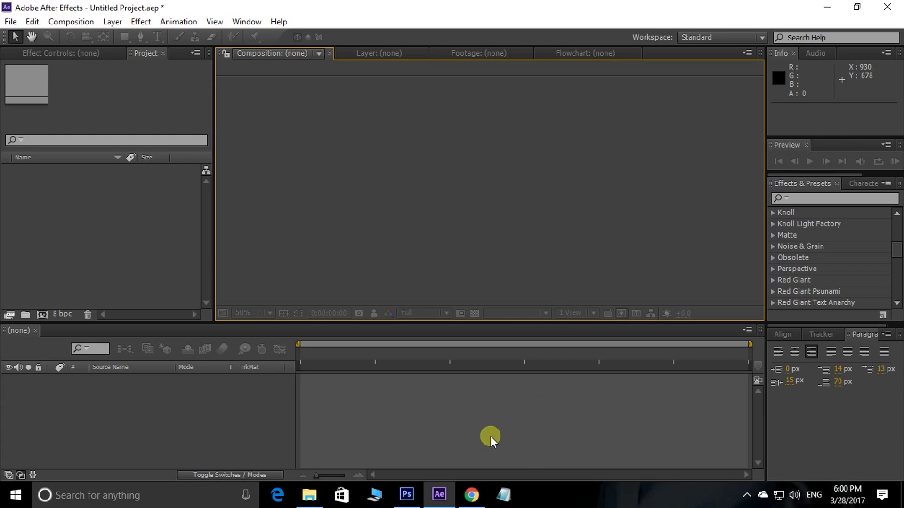
Replay the LANKA trailer from 1:43, pause on the title logo, then switch to the search-results tab
click(464, 494)
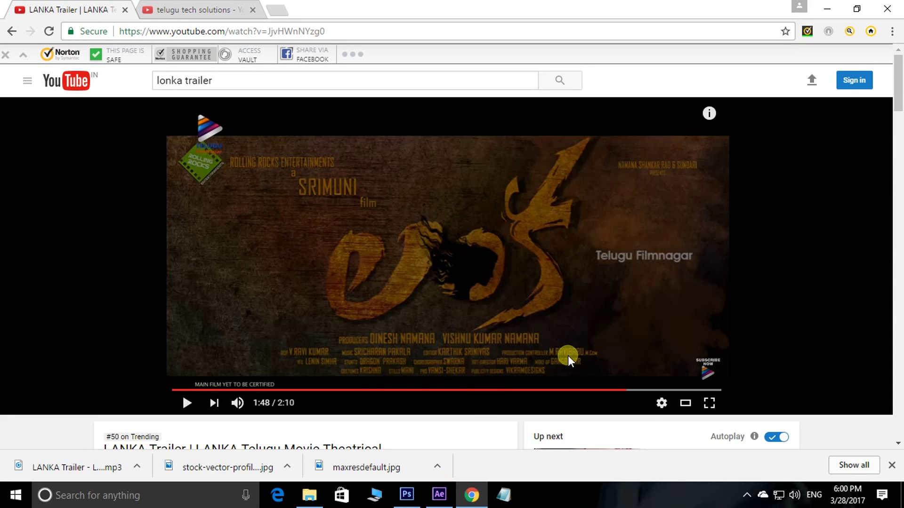
click(611, 390)
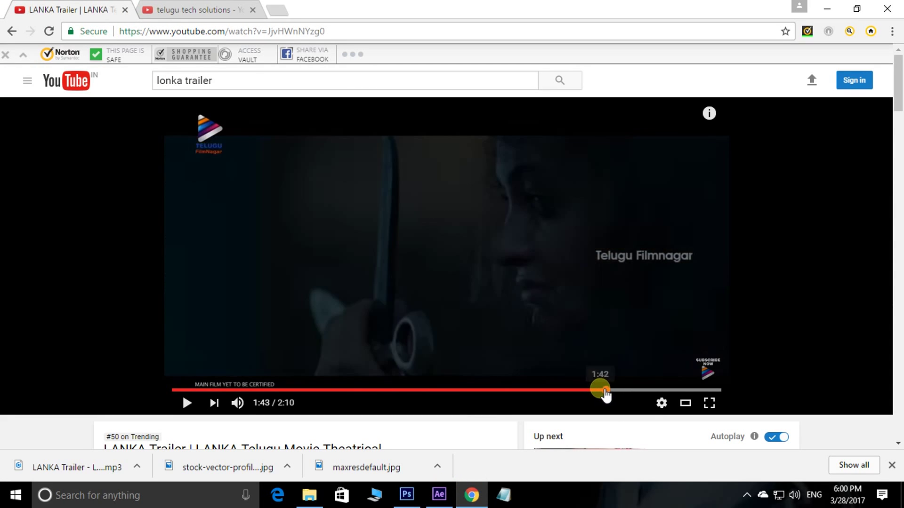
click(187, 404)
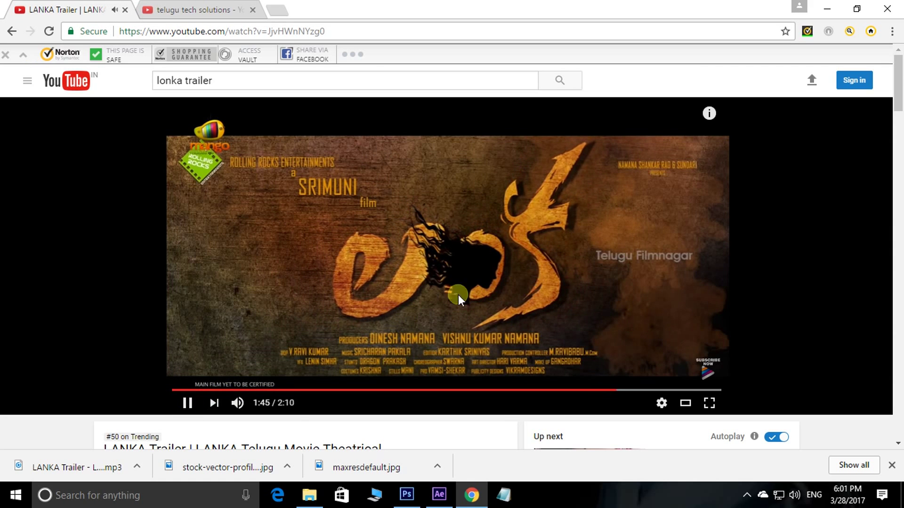
click(187, 403)
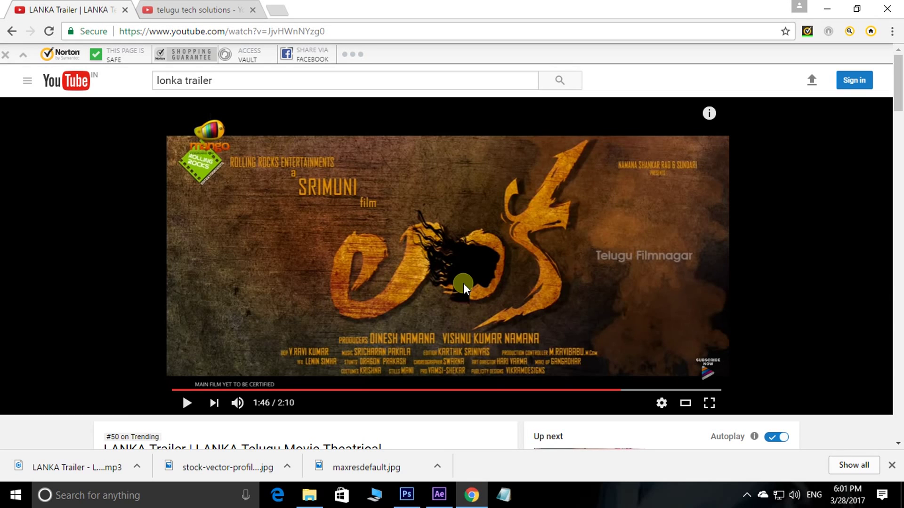
click(216, 10)
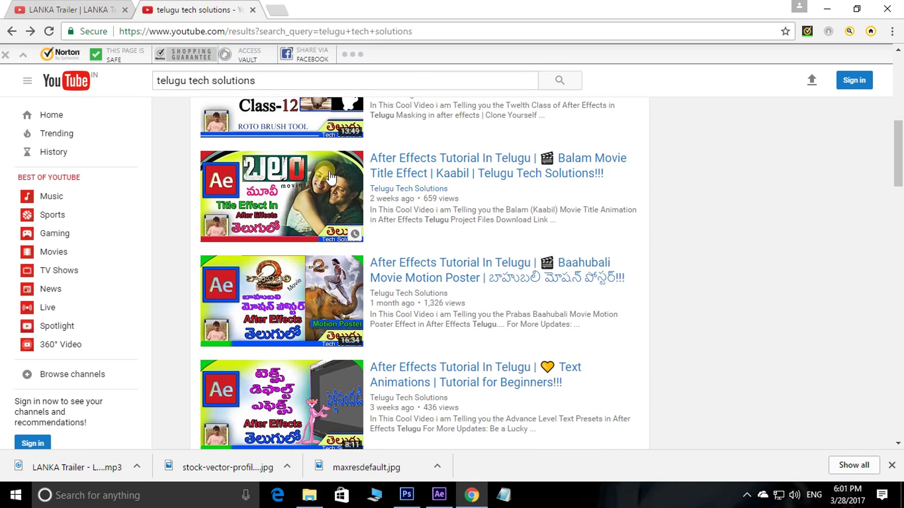
Open the Baahubali Motion Poster tutorial, then go to the Telugu Tech Solutions channel's Videos list
click(290, 272)
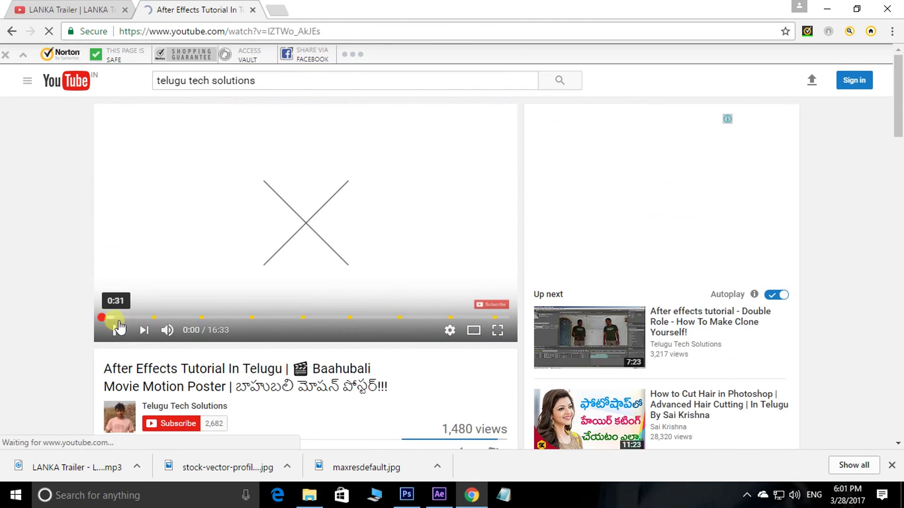
scroll(329, 319, down, 3)
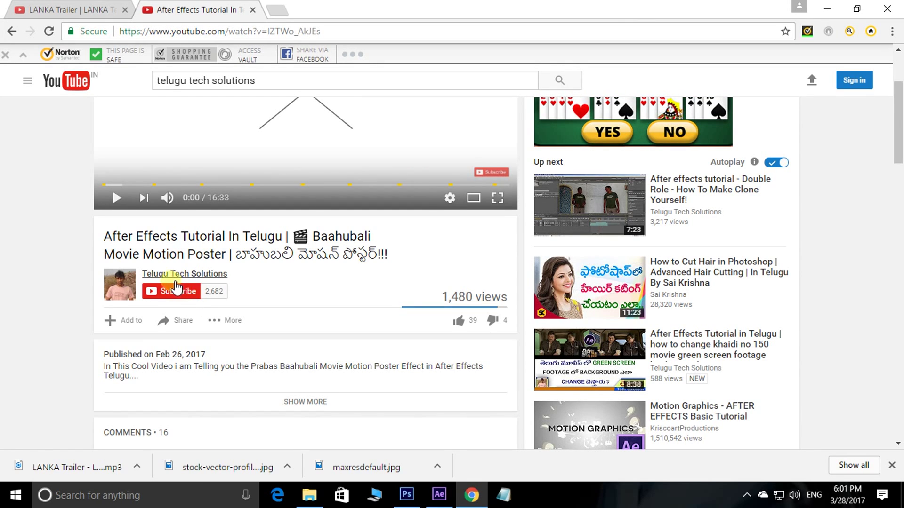
click(192, 280)
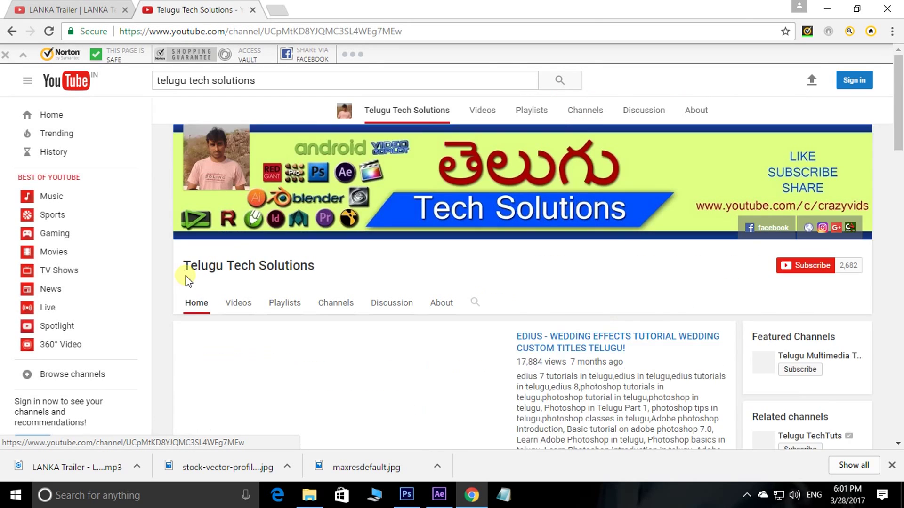
click(239, 277)
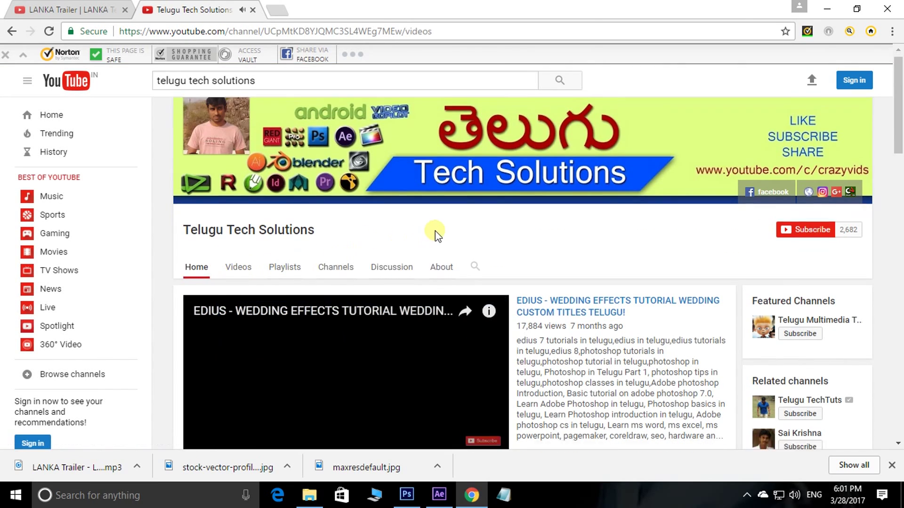
Scroll through the channel's uploaded videos, then leave the browser for the desktop app
scroll(435, 230, down, 5)
scroll(476, 222, up, 1)
scroll(480, 224, down, 4)
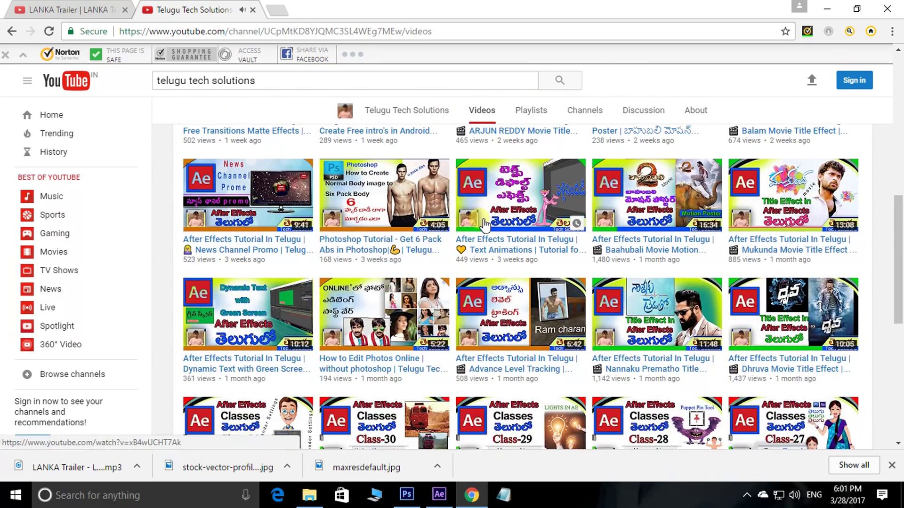
scroll(484, 225, up, 1)
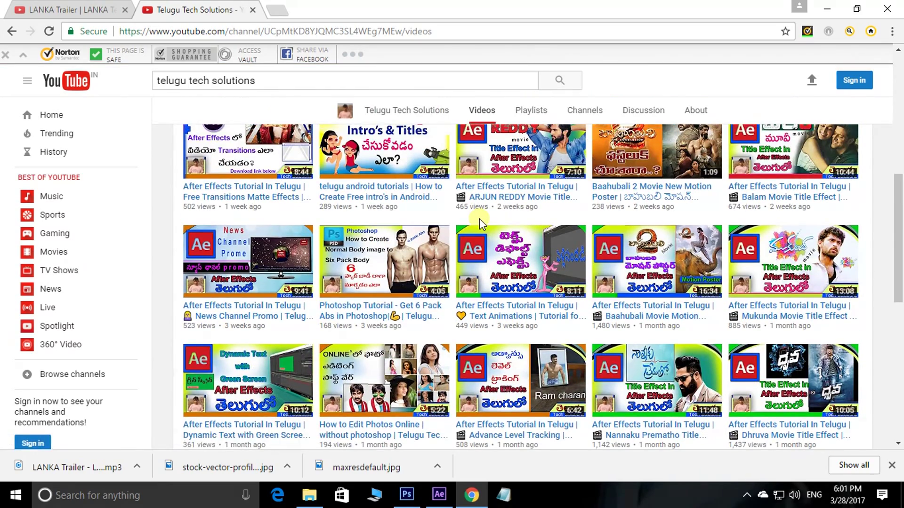
click(435, 497)
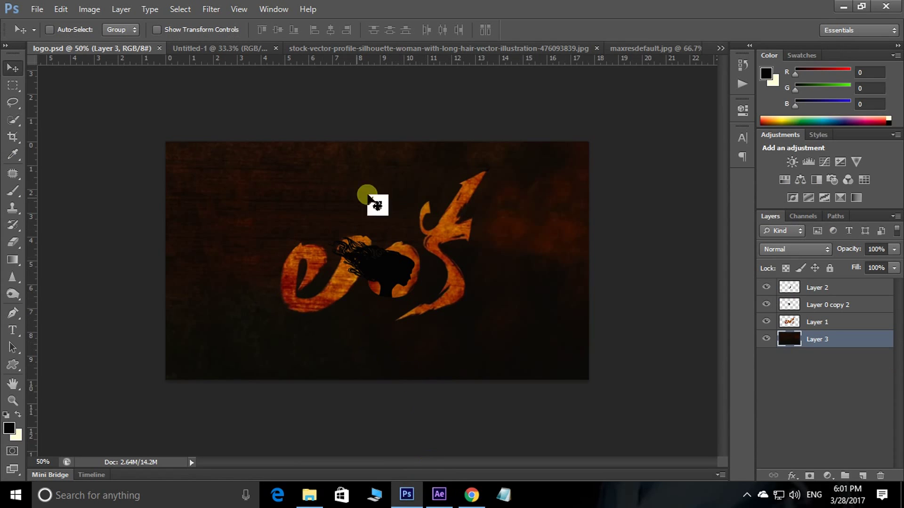
mouse_move(408, 493)
mouse_down()
mouse_move(503, 206)
mouse_move(540, 295)
mouse_move(531, 294)
mouse_move(770, 294)
mouse_move(395, 272)
mouse_move(765, 305)
mouse_move(363, 241)
mouse_move(766, 322)
mouse_up()
mouse_move(766, 322)
mouse_down()
mouse_move(389, 310)
mouse_move(766, 339)
mouse_move(766, 289)
mouse_move(470, 288)
mouse_up()
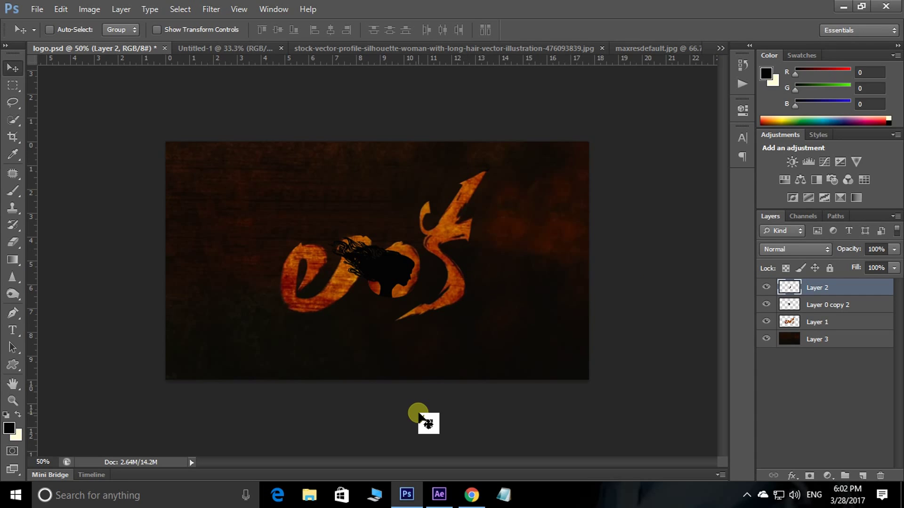
mouse_move(469, 287)
mouse_down()
mouse_move(377, 434)
mouse_move(156, 281)
mouse_up()
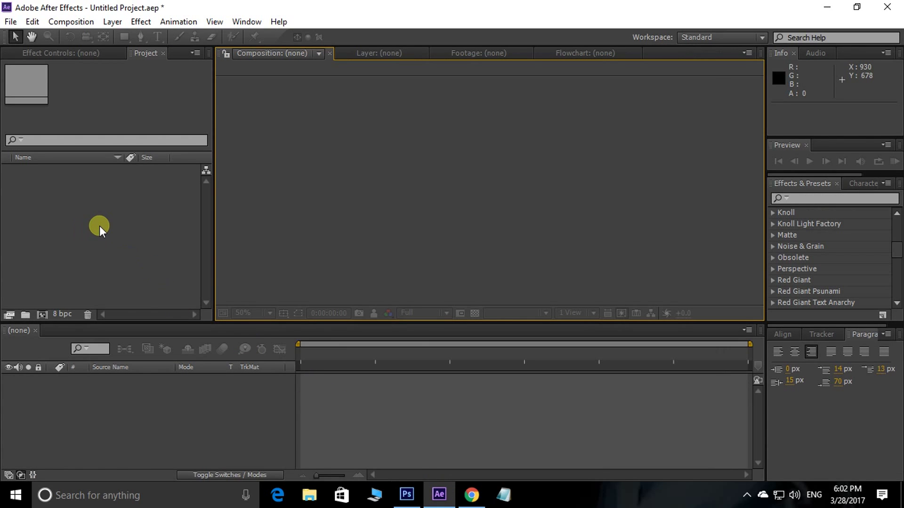
Import logo.psd into the project as a composition
double_click(82, 216)
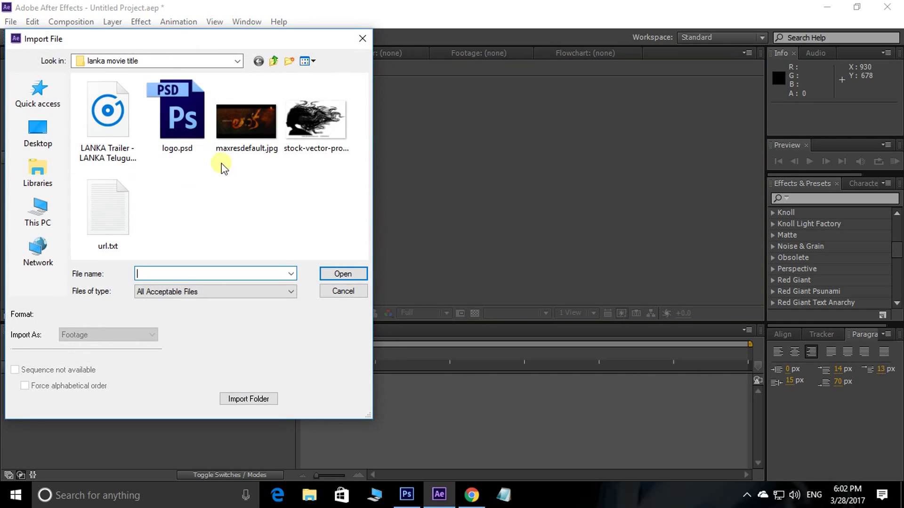
click(177, 134)
click(343, 274)
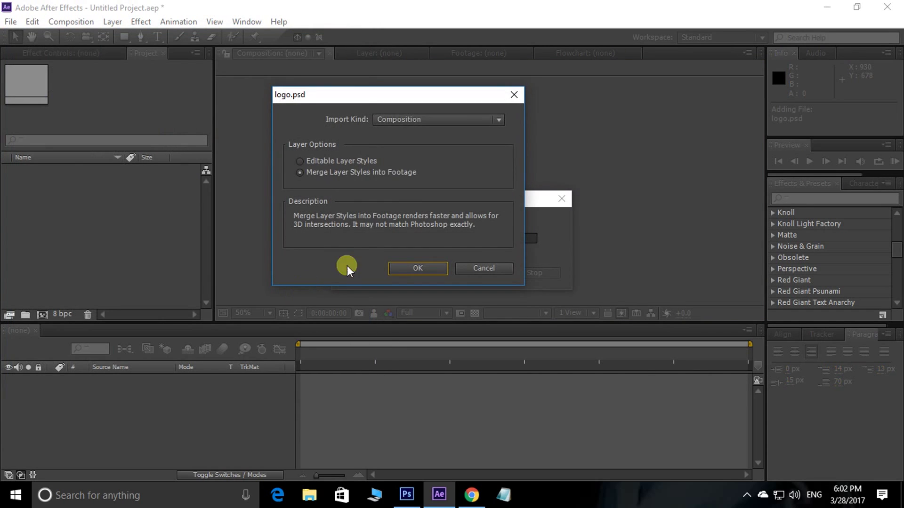
click(403, 267)
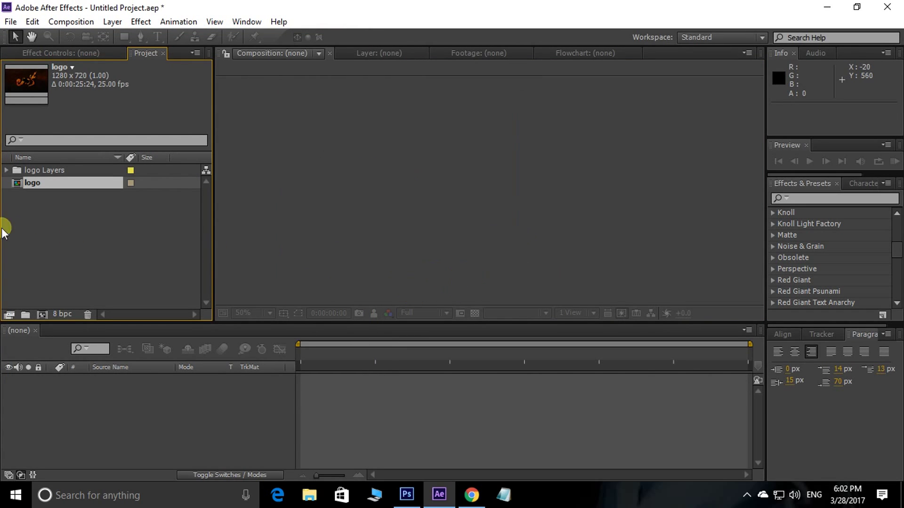
Select the four layers in the logo Layers folder and drag them into a new composition
click(47, 182)
click(36, 170)
click(7, 170)
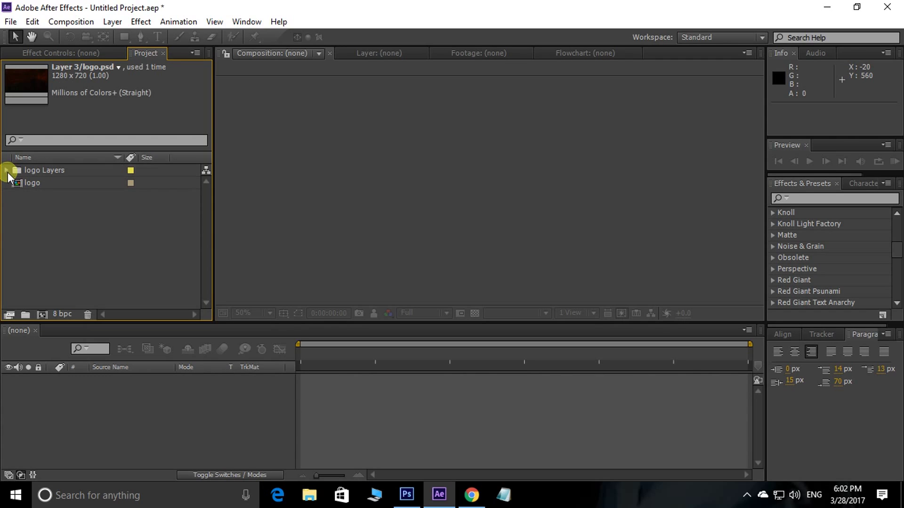
click(7, 170)
click(58, 183)
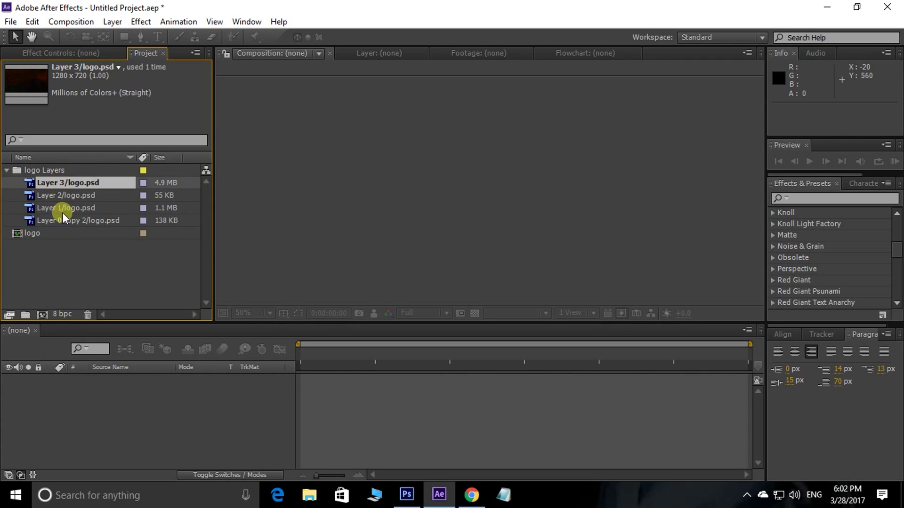
click(64, 220)
shift+click(65, 184)
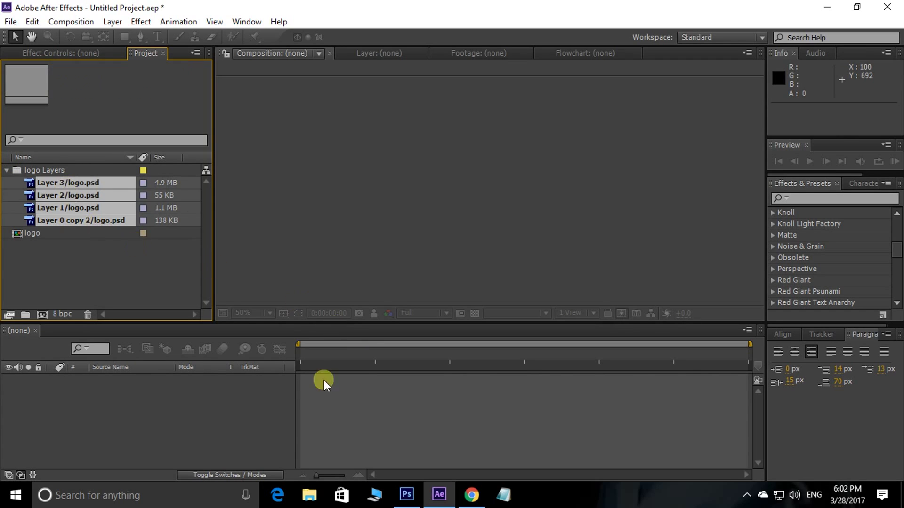
click(407, 494)
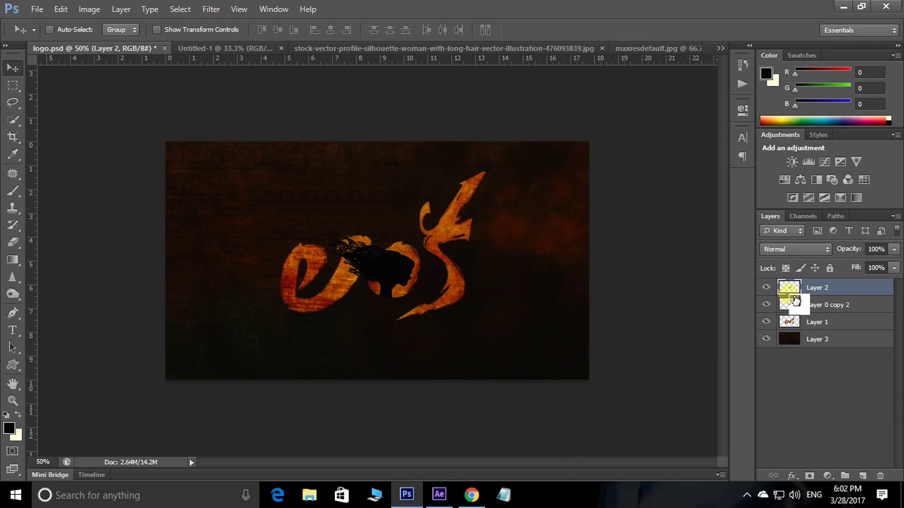
click(440, 494)
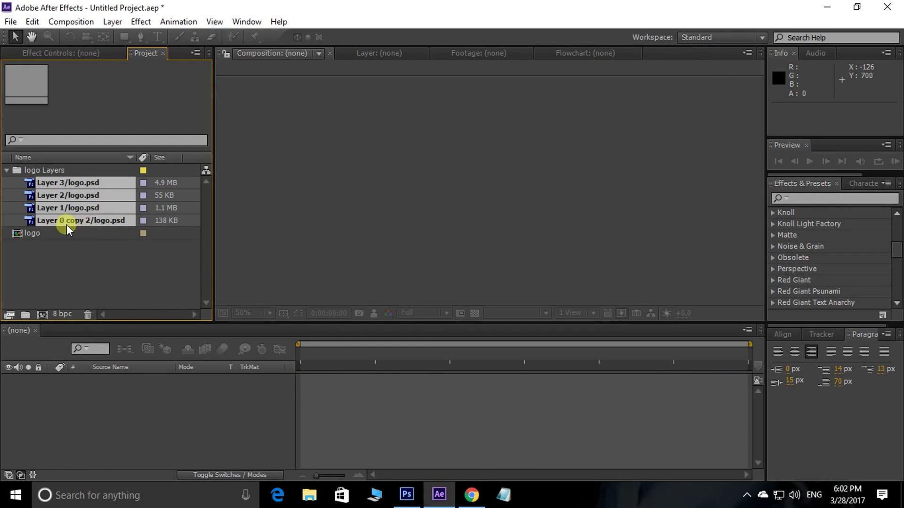
drag(29, 217, 448, 210)
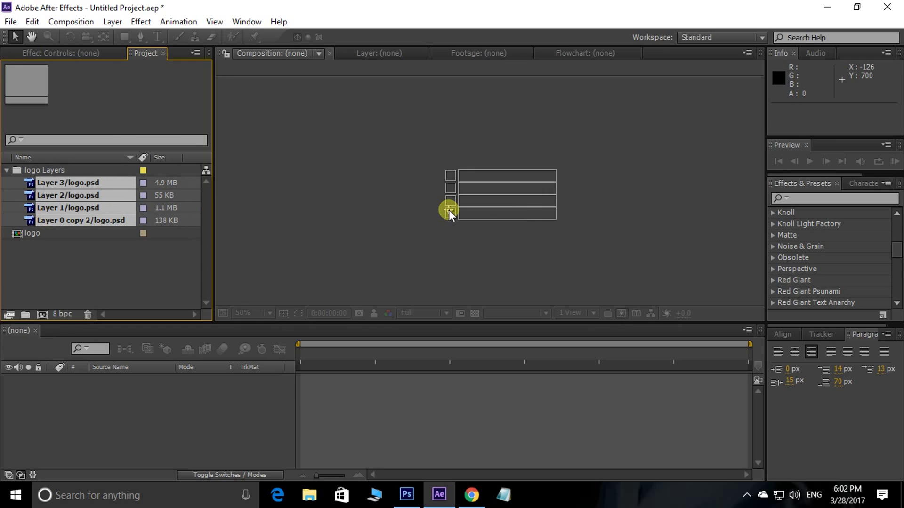
Create the new composition, move Layer 1/logo.psd below Layer 2, and view it at 100%
click(486, 370)
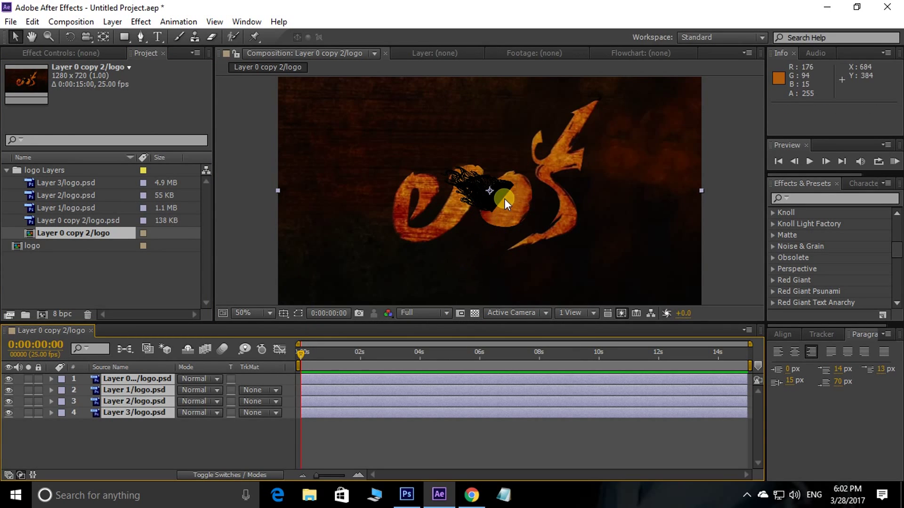
click(134, 447)
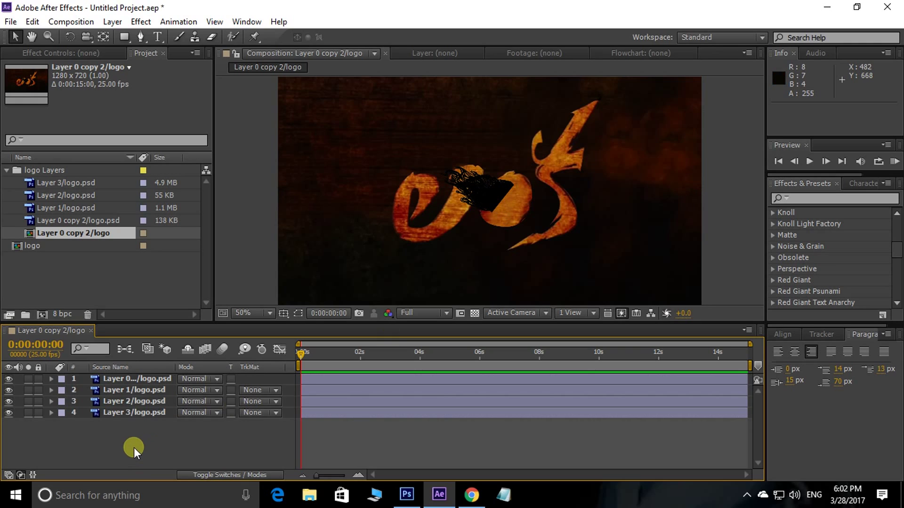
click(8, 390)
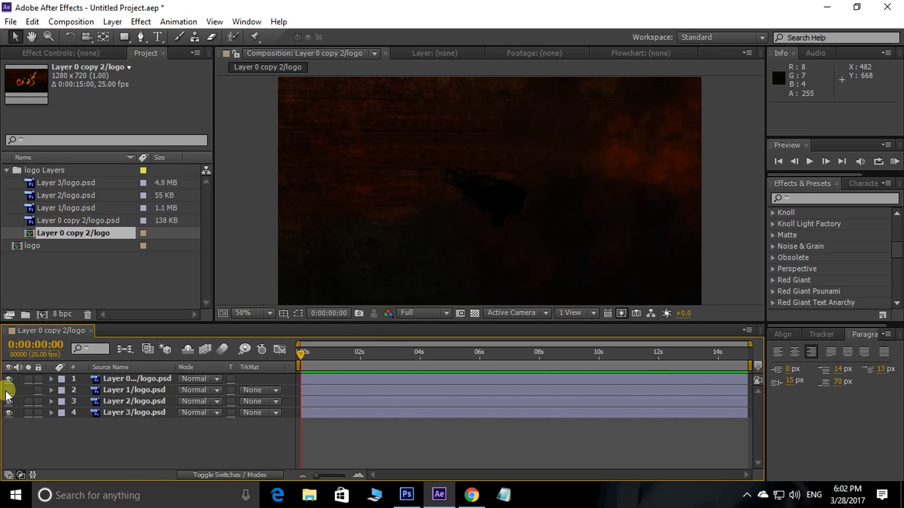
click(8, 390)
drag(109, 393, 109, 405)
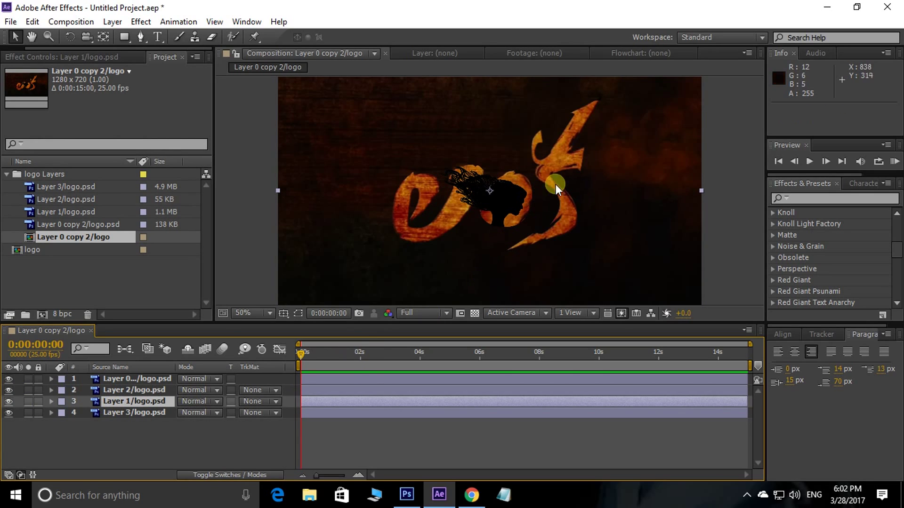
key(period)
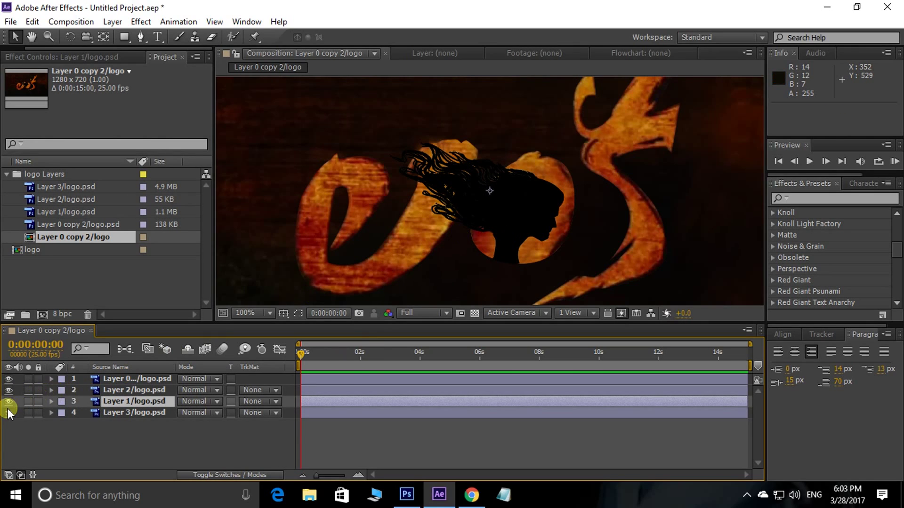
Hide the textured Layer 3/logo.psd background and select the hair silhouette and Layer 2
click(9, 413)
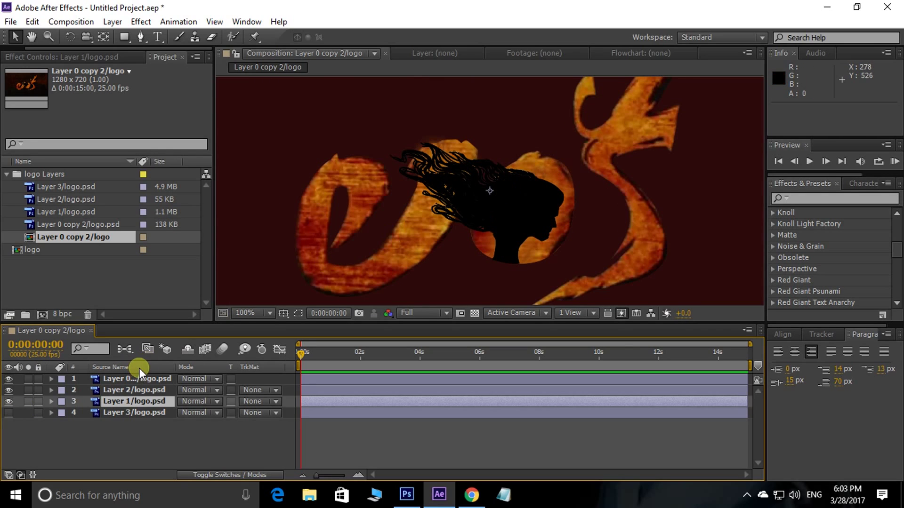
click(141, 378)
click(135, 391)
click(8, 379)
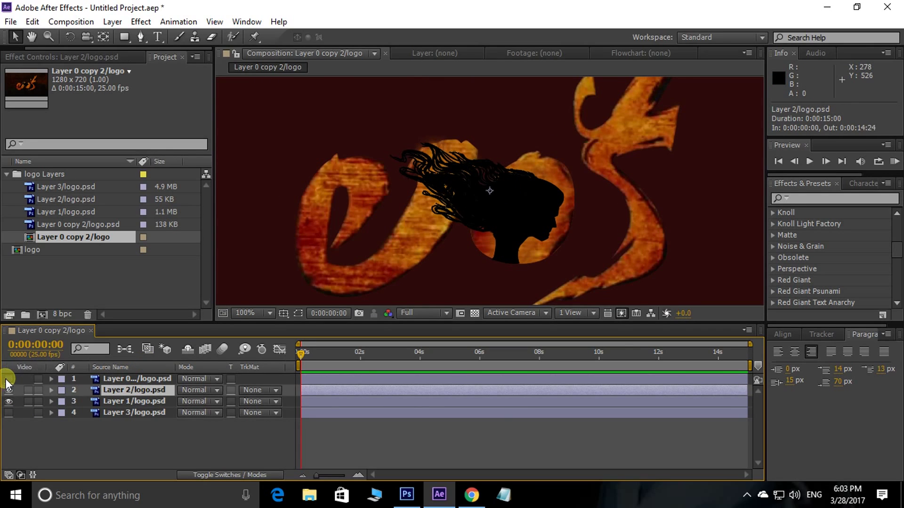
click(8, 390)
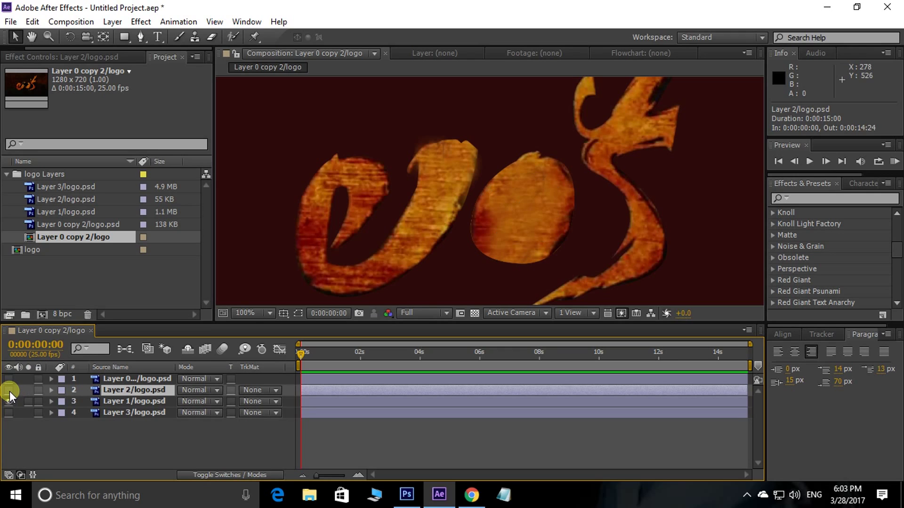
click(10, 390)
click(9, 379)
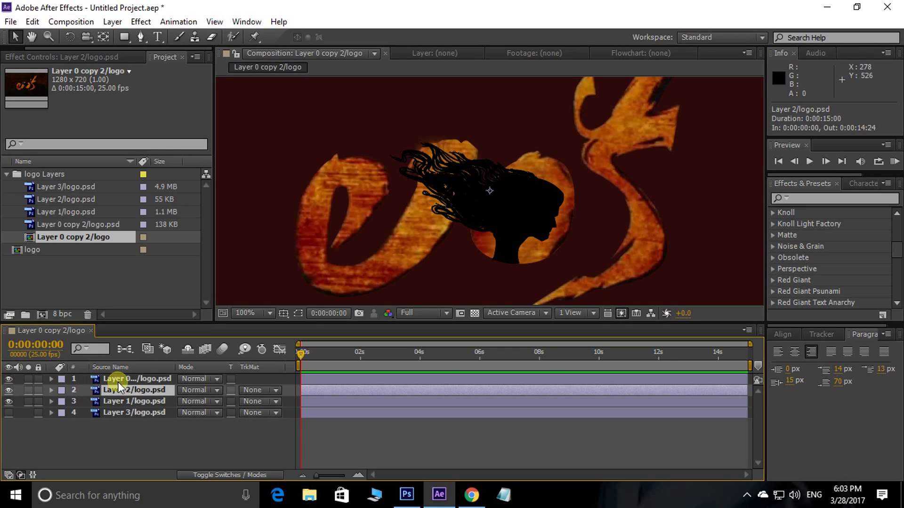
ctrl+click(121, 378)
Pre-compose the hair silhouette and Layer 2 into Pre-comp 1, inspect it, and return to the main comp
right_click(126, 381)
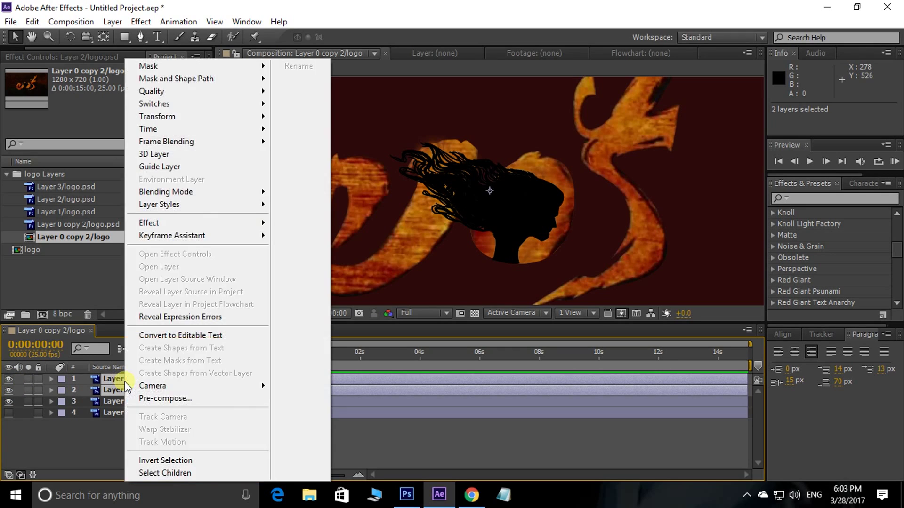
click(166, 399)
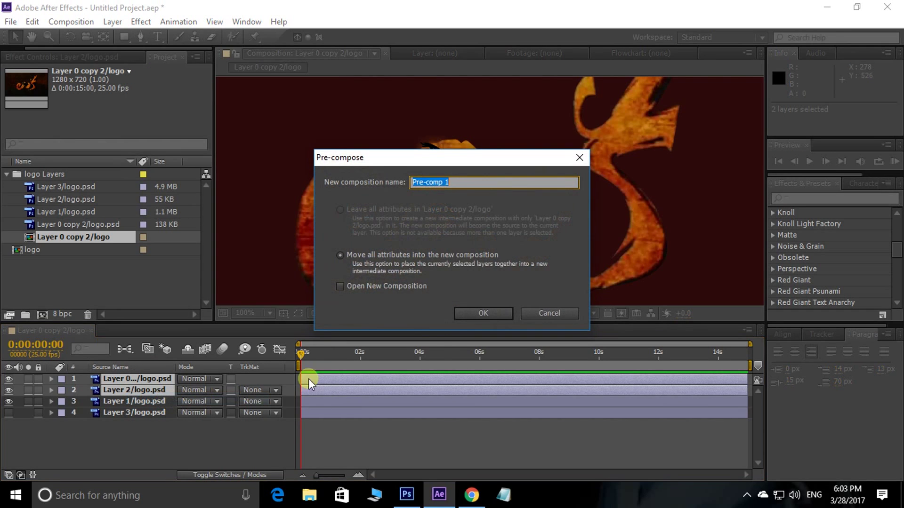
click(490, 315)
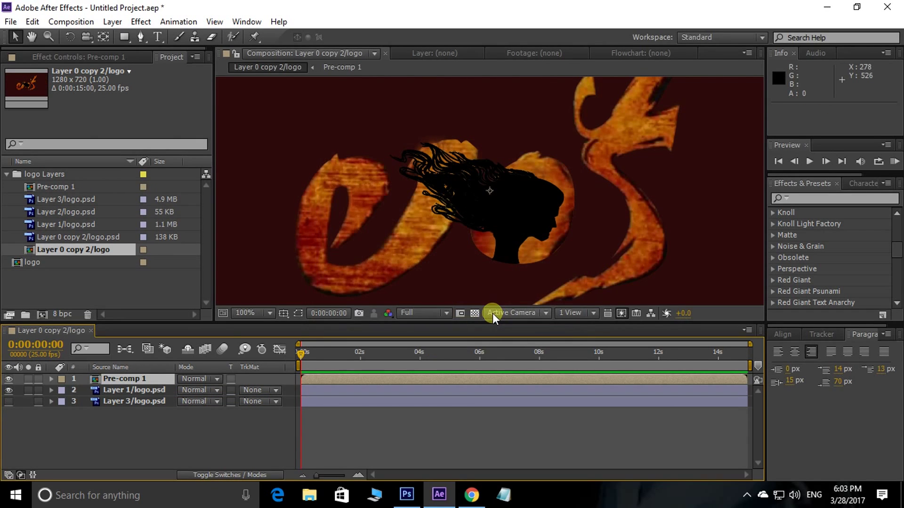
double_click(130, 378)
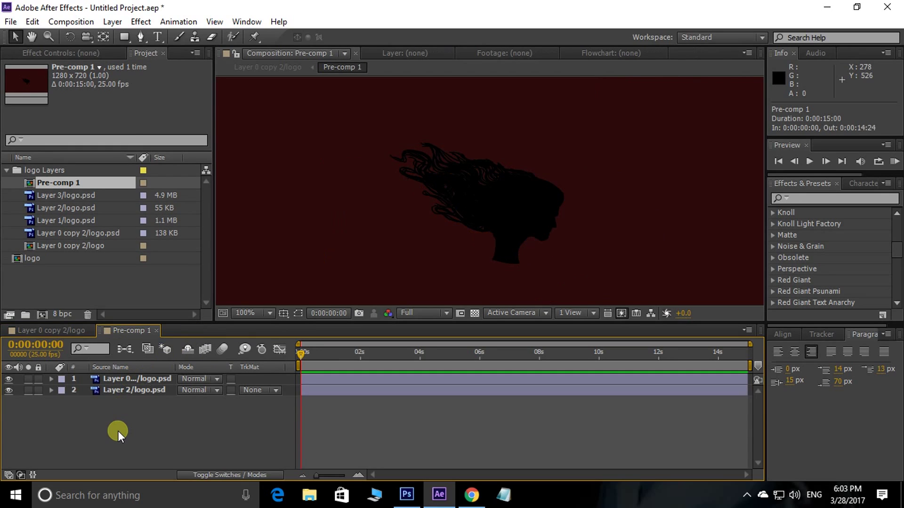
drag(117, 431, 154, 374)
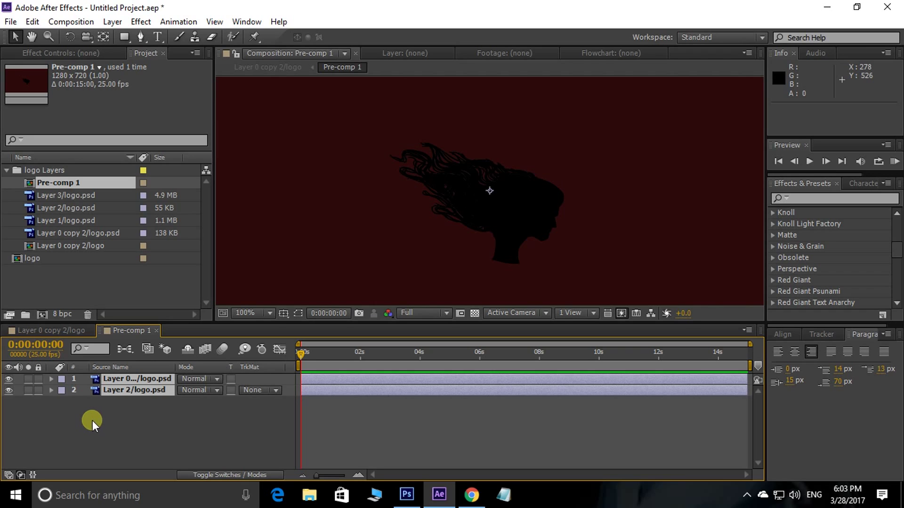
click(49, 333)
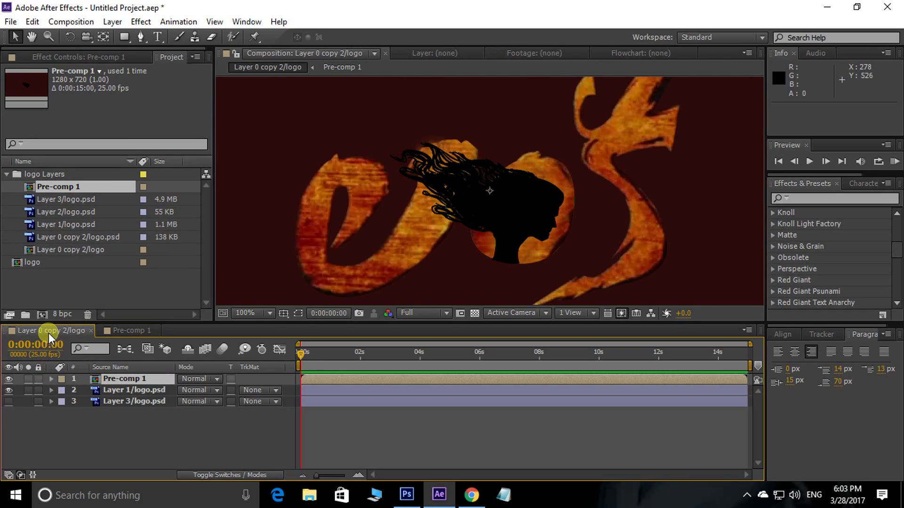
Open Pre-comp 1, compare its layers' visibility, and select the Layer 0 copy 2 hair silhouette
double_click(133, 378)
click(123, 430)
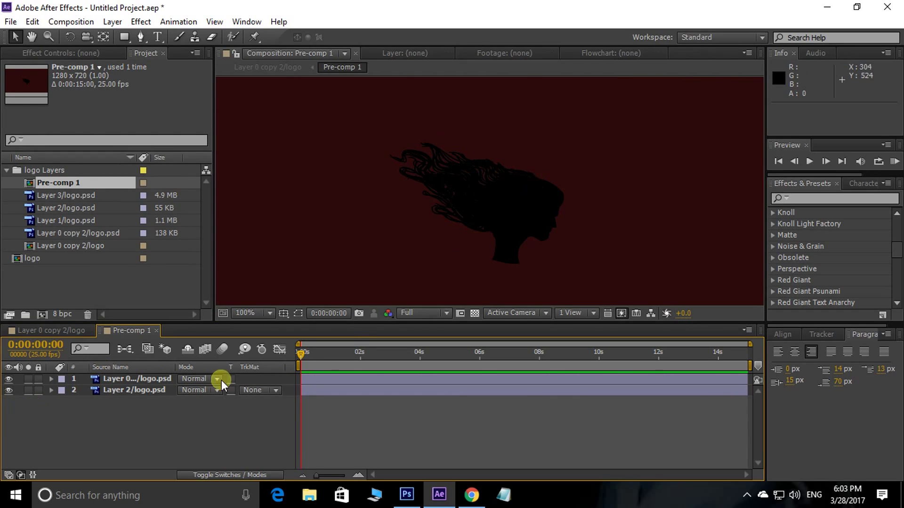
double_click(8, 390)
click(8, 379)
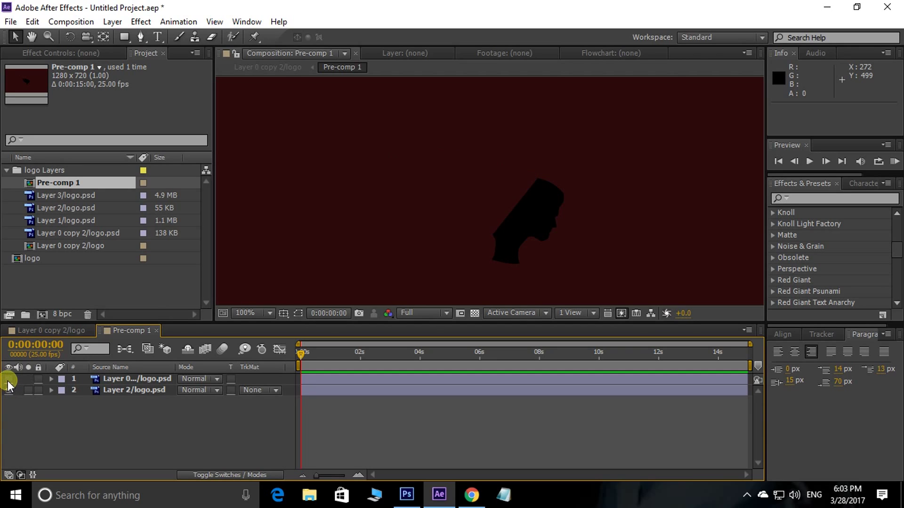
click(9, 379)
click(136, 380)
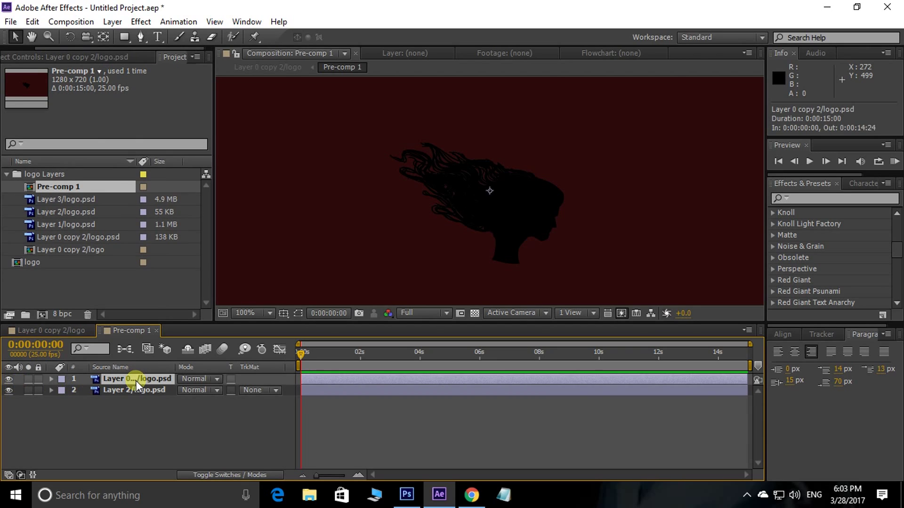
Search the Effects & Presets panel for 'wave' to find Wave Warp
click(836, 200)
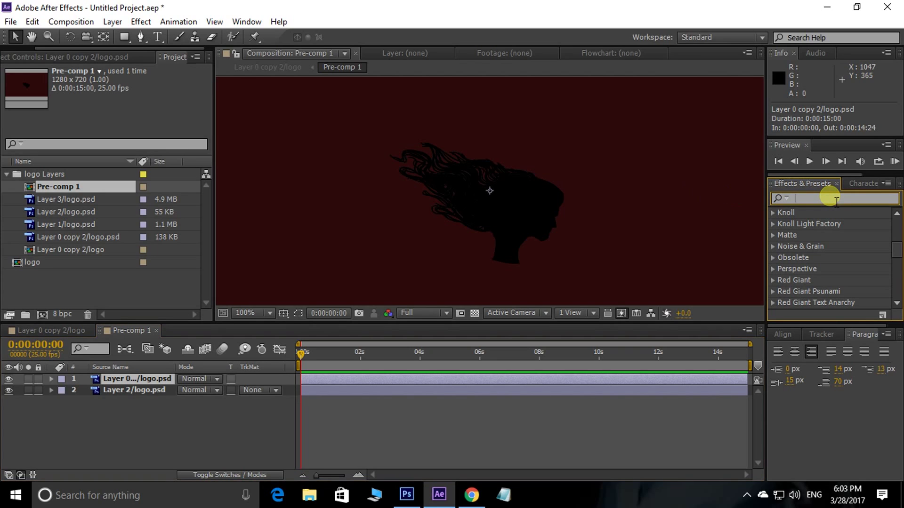
text(wave)
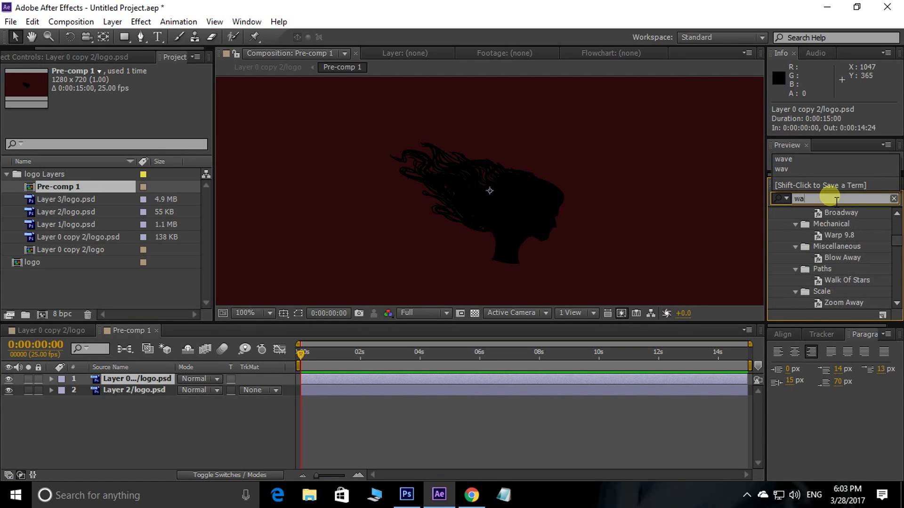
drag(820, 249, 540, 298)
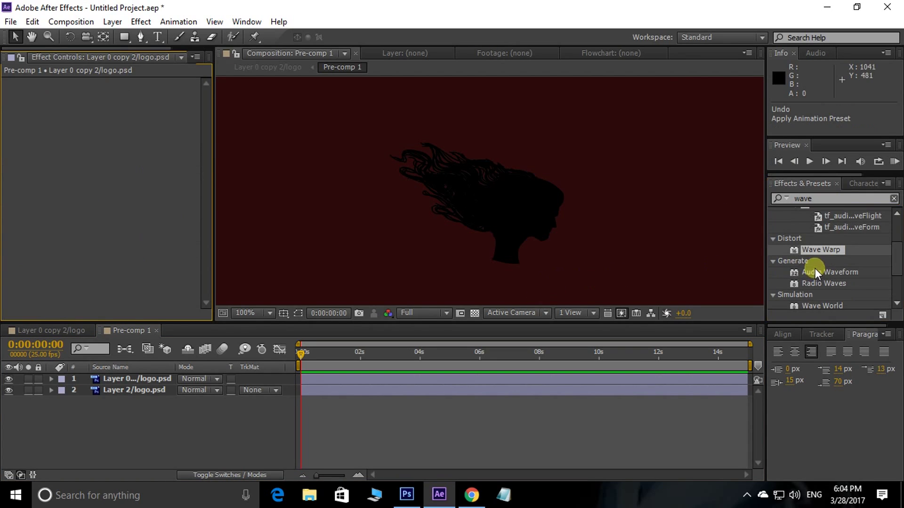
Apply Wave Warp with the Smooth Noise wave type to the hair silhouette and preview it
drag(795, 250, 566, 381)
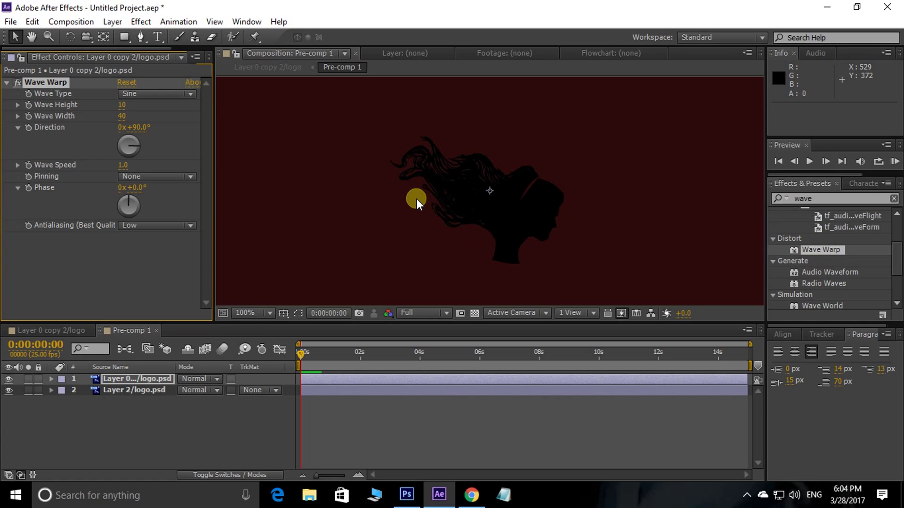
click(176, 93)
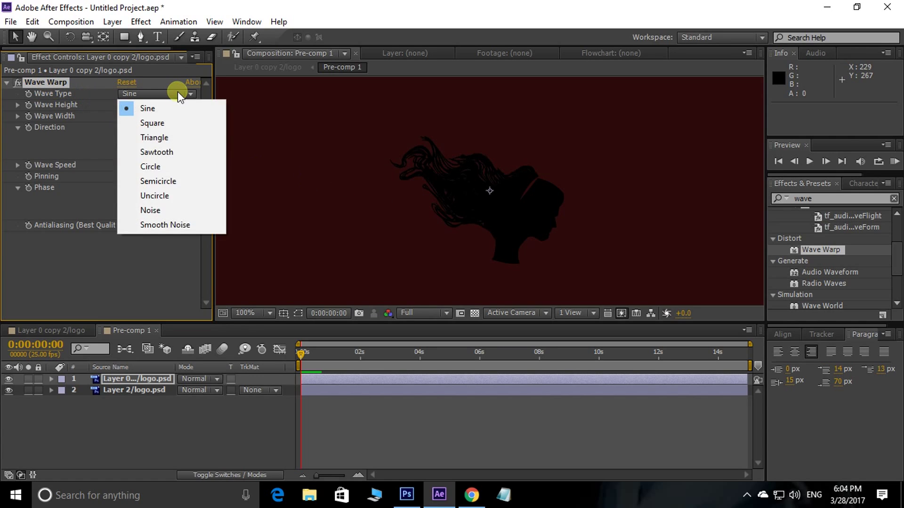
click(174, 225)
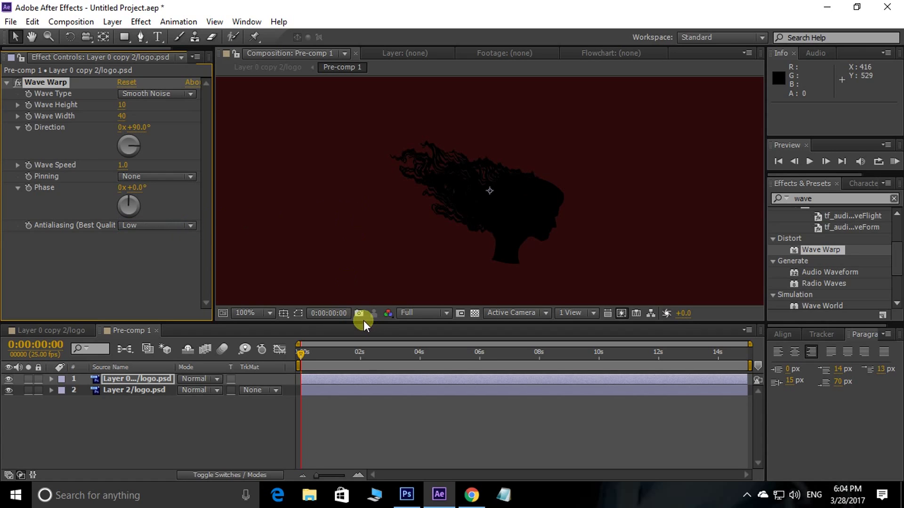
key(space)
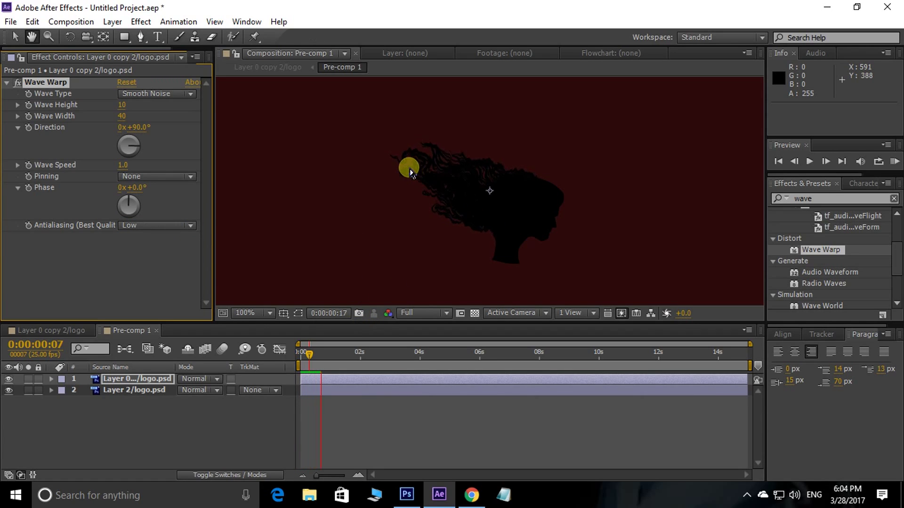
key(space)
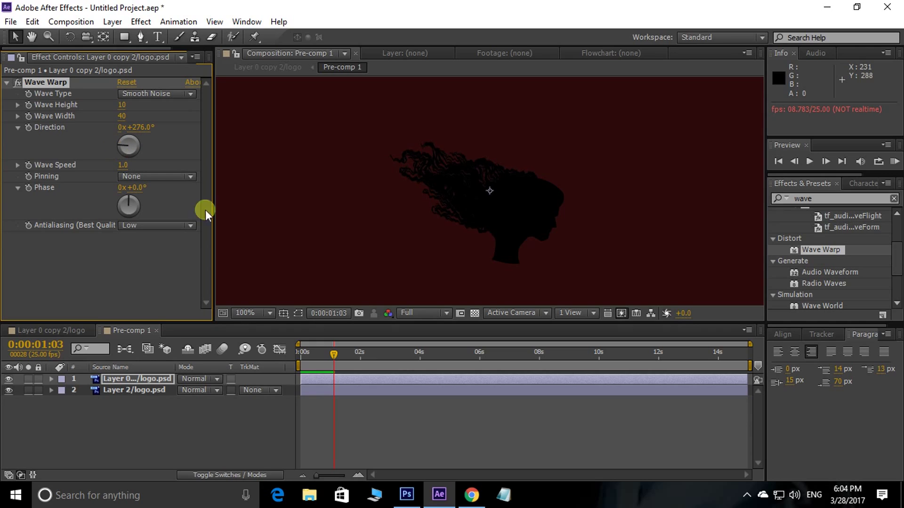
key(space)
key(space)
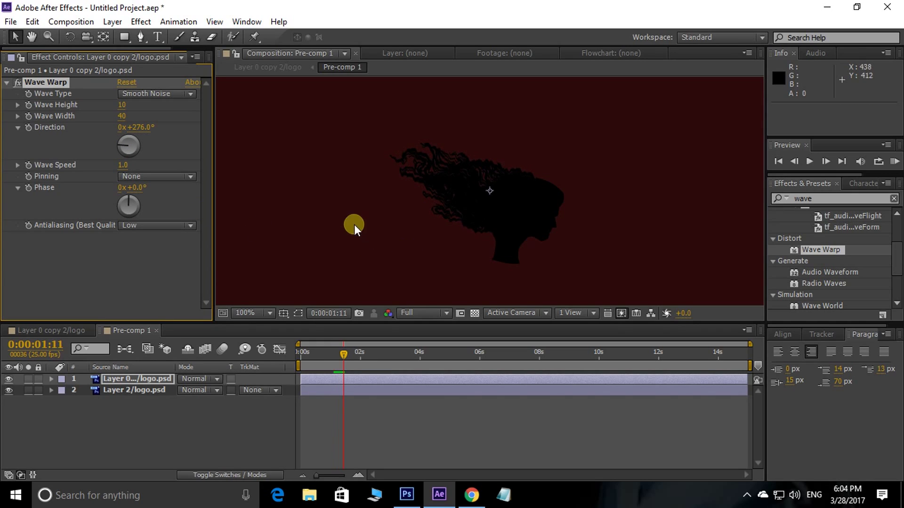
Enter 10 for the wave size and 0.3 for Wave Speed, then preview the rippling hair
click(133, 118)
text(10)
key(space)
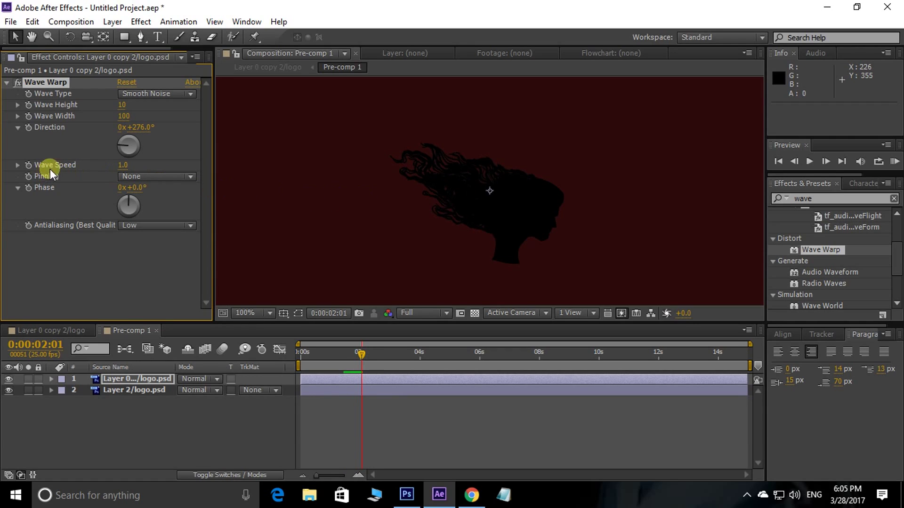
click(124, 165)
text(0.3)
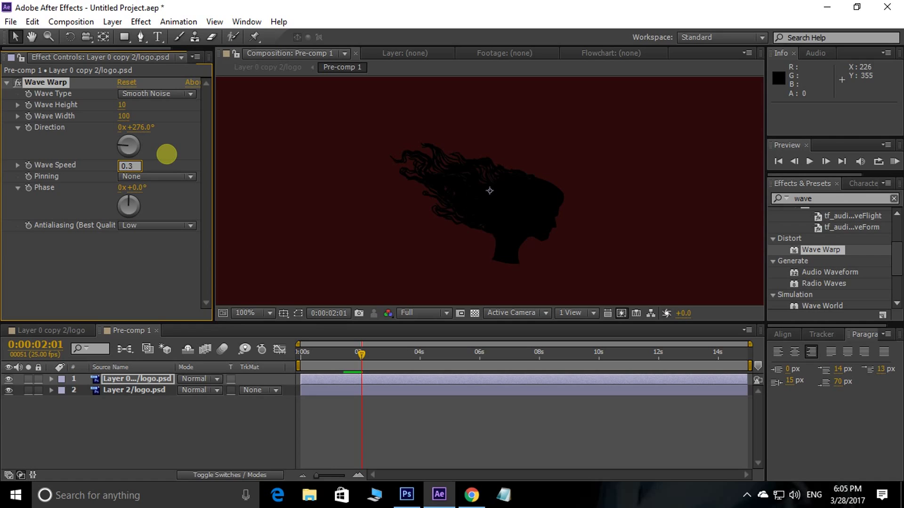
key(Return)
key(space)
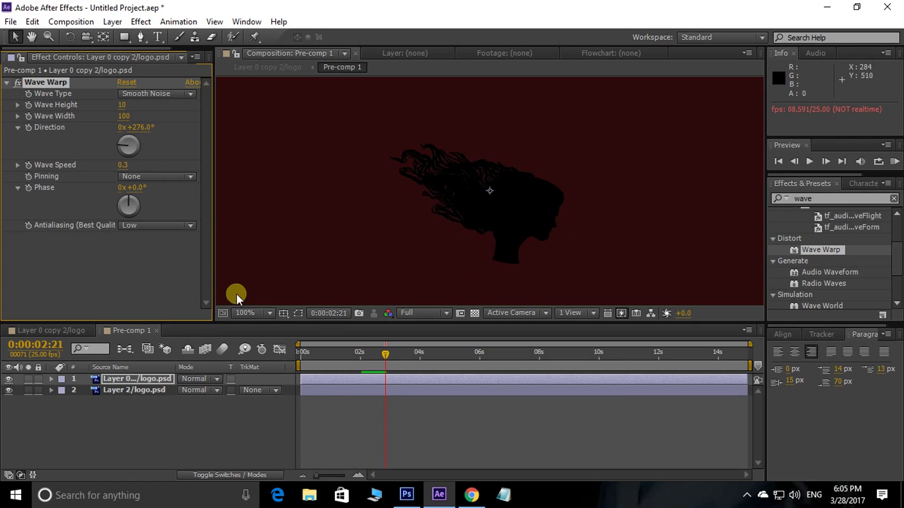
Return to the Layer 0 copy 2/logo composition, preview from the start, and zoom the viewer to 25%
click(38, 330)
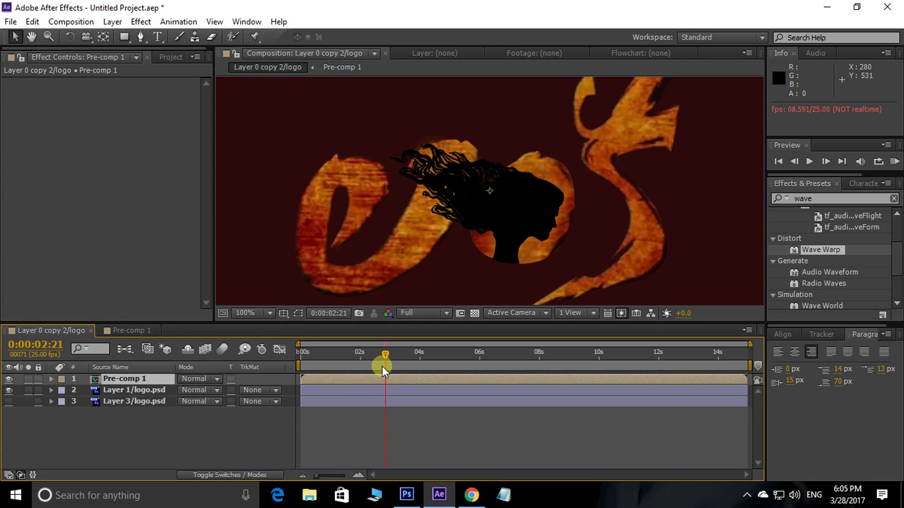
drag(384, 356, 291, 362)
key(space)
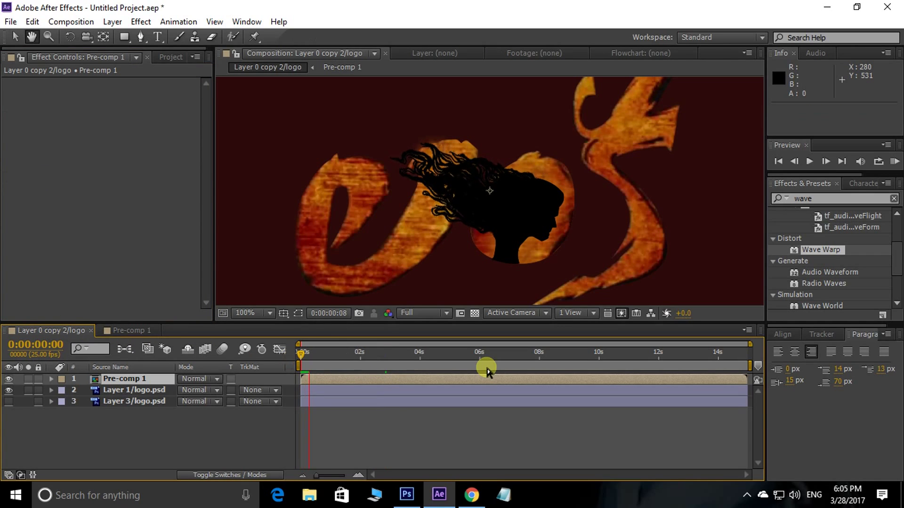
key(space)
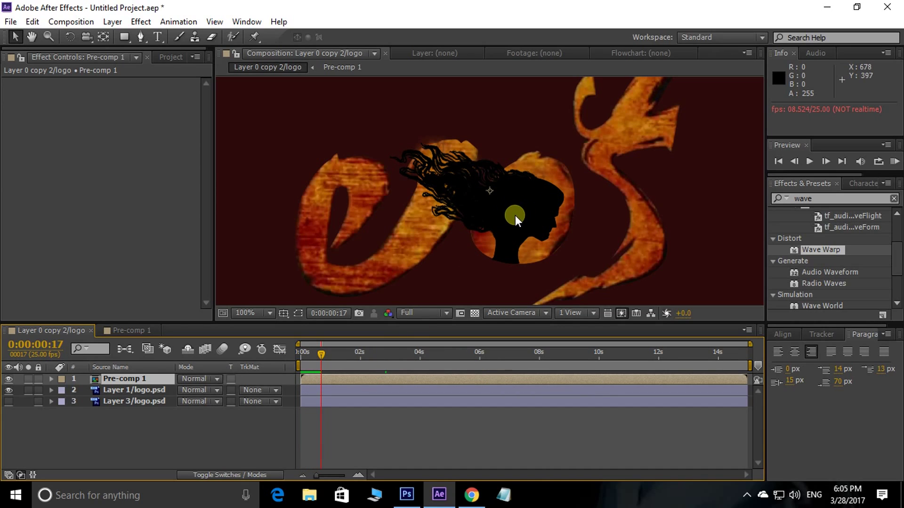
drag(321, 355, 276, 359)
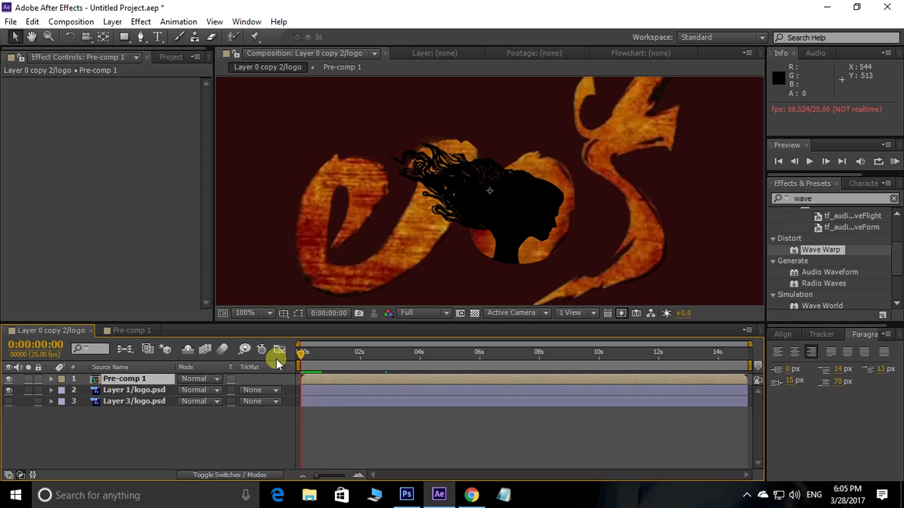
key(comma)
key(comma)
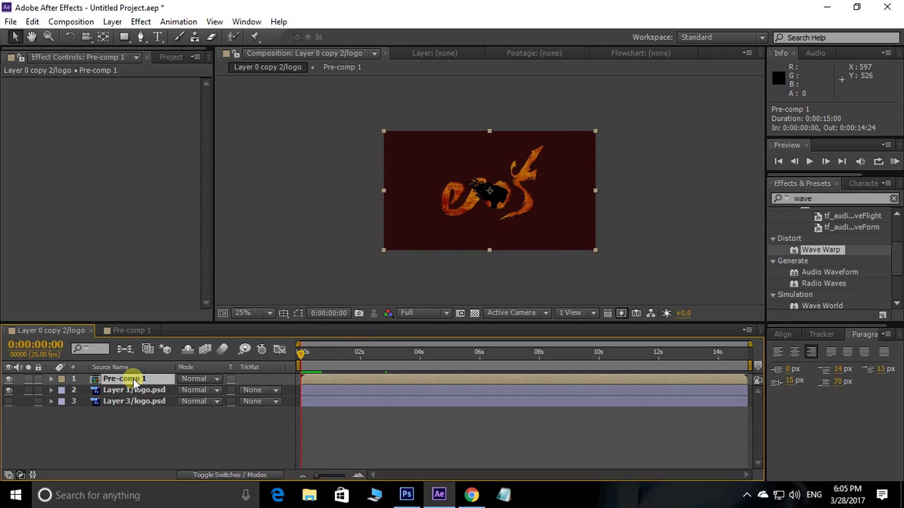
Keyframe Pre-comp 1's Scale at 400% on the first frame and 110% at 2 seconds
key(s)
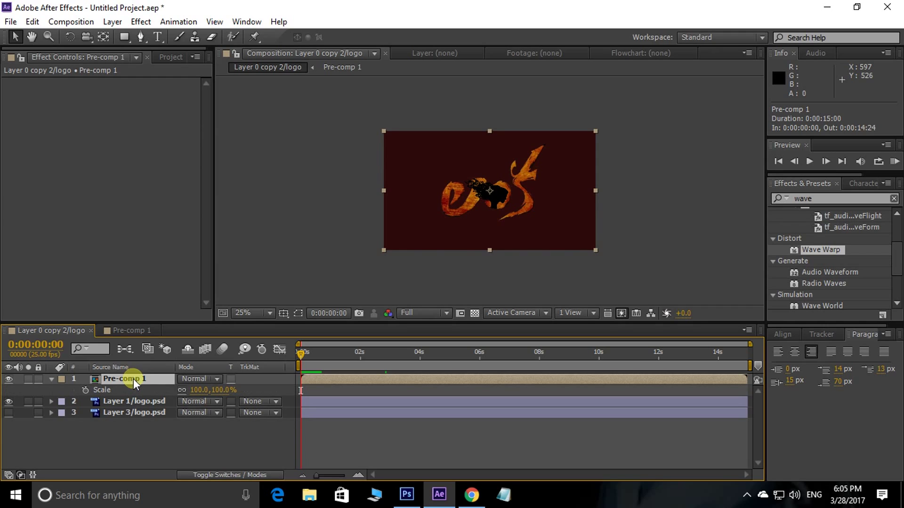
click(86, 391)
click(200, 390)
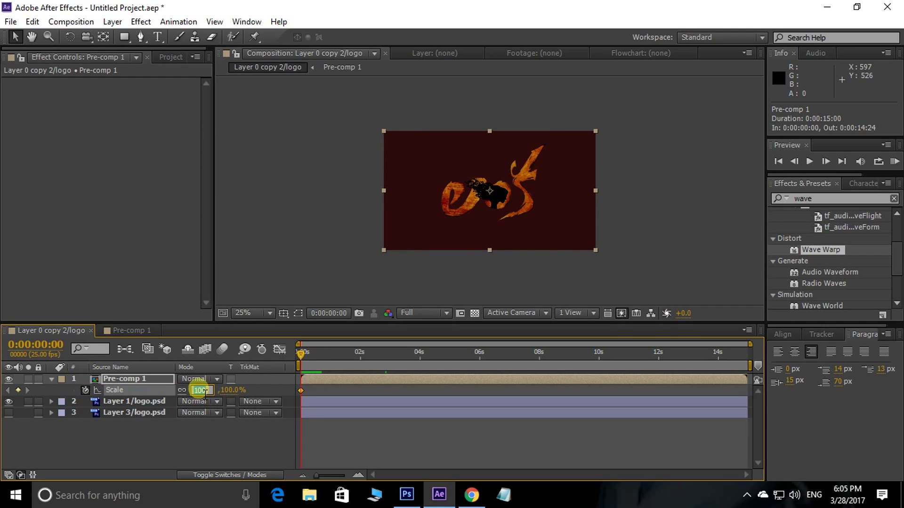
text(400)
key(Return)
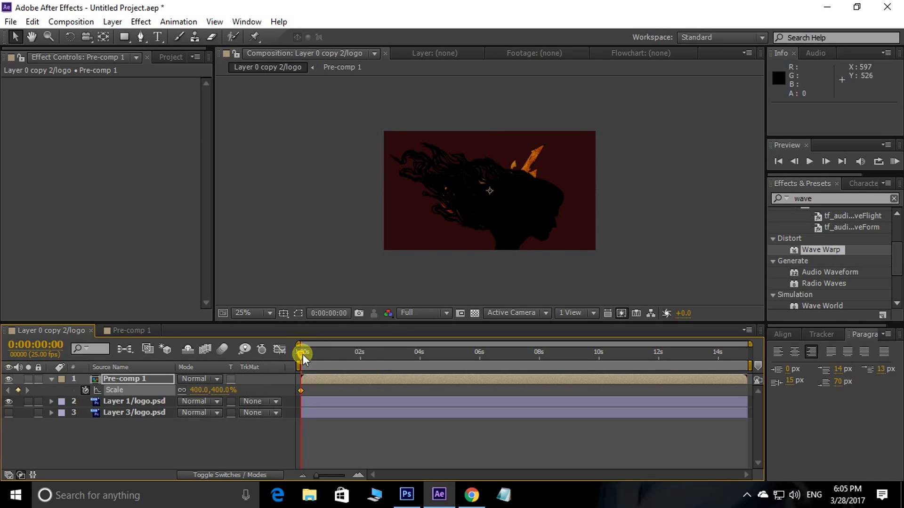
drag(304, 354, 363, 354)
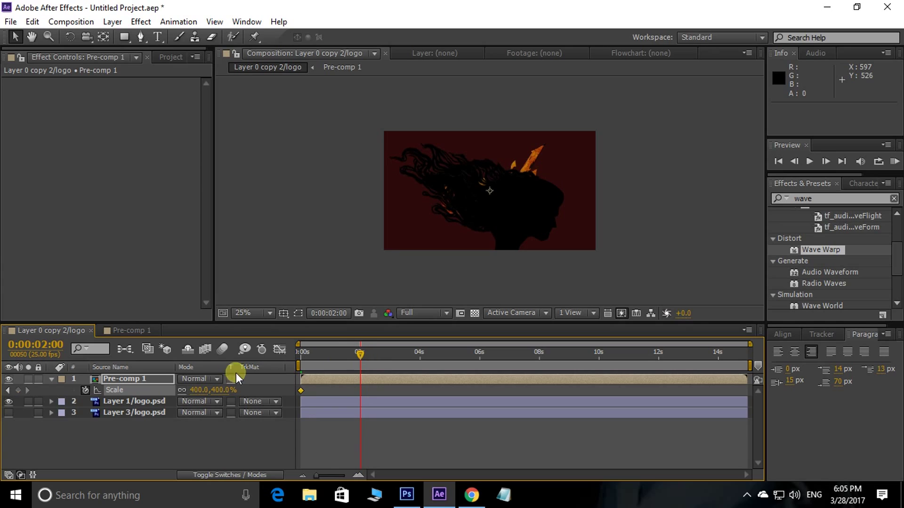
click(196, 389)
text(110)
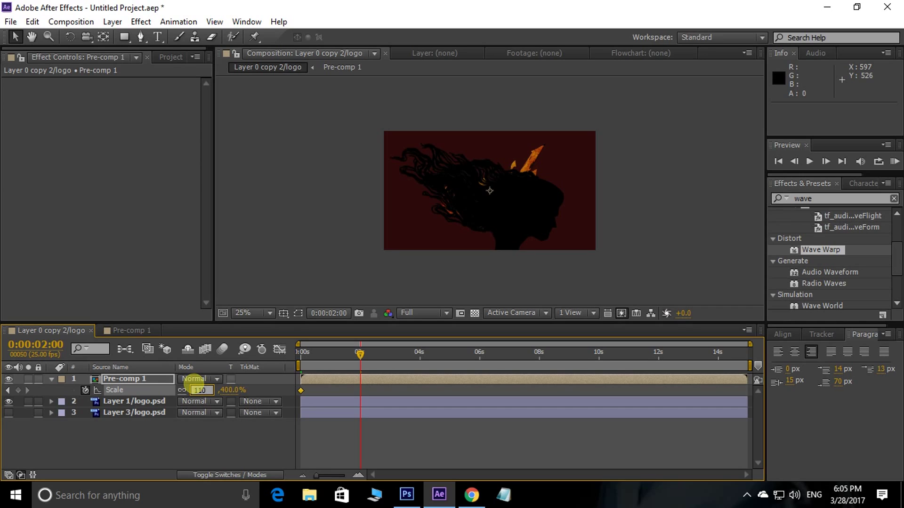
key(Return)
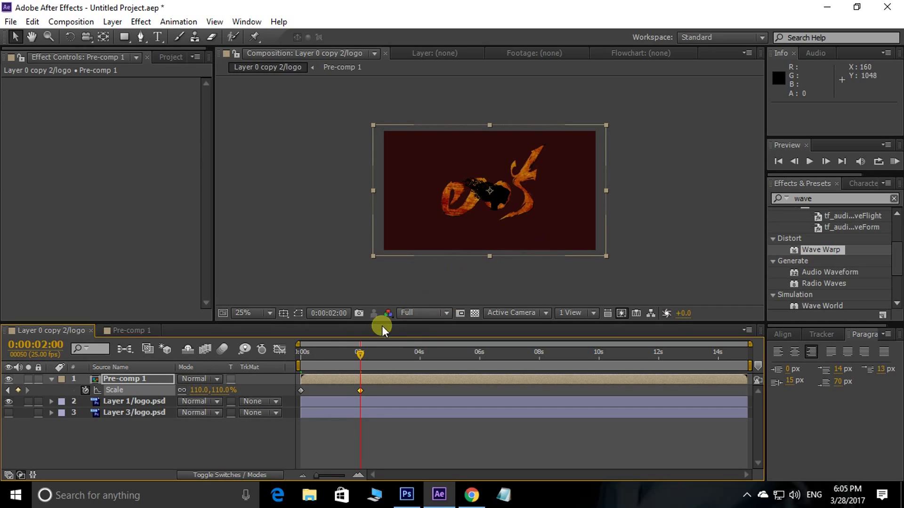
Add a 100% Scale keyframe just past 3 seconds and preview the zoom-in
drag(359, 354, 397, 349)
click(193, 386)
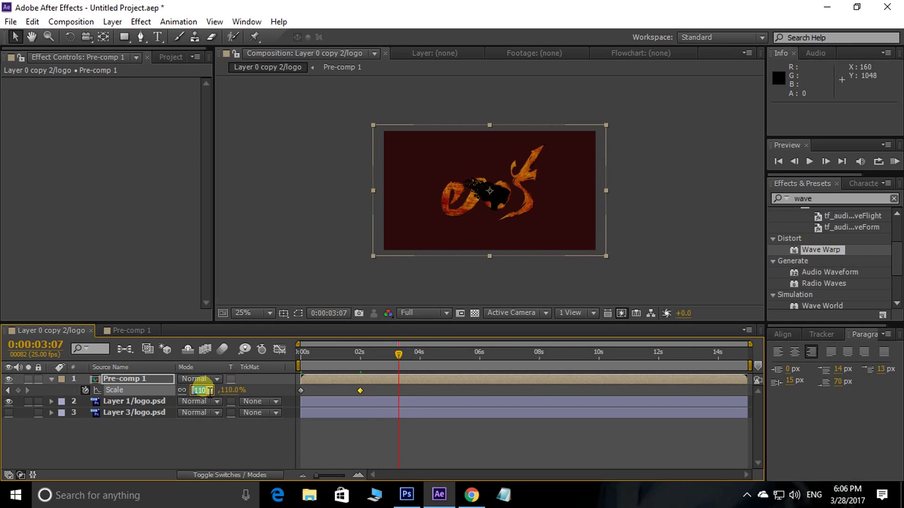
text(10)
key(Return)
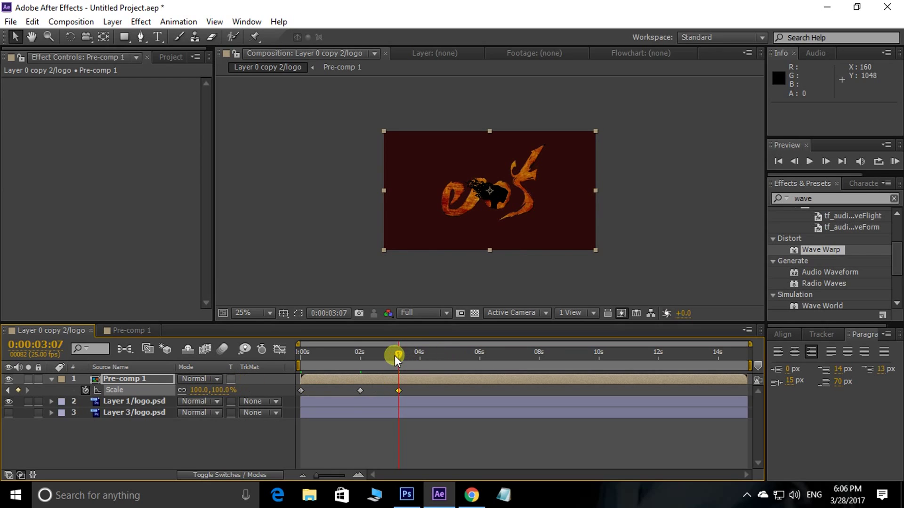
drag(408, 358, 244, 369)
key(space)
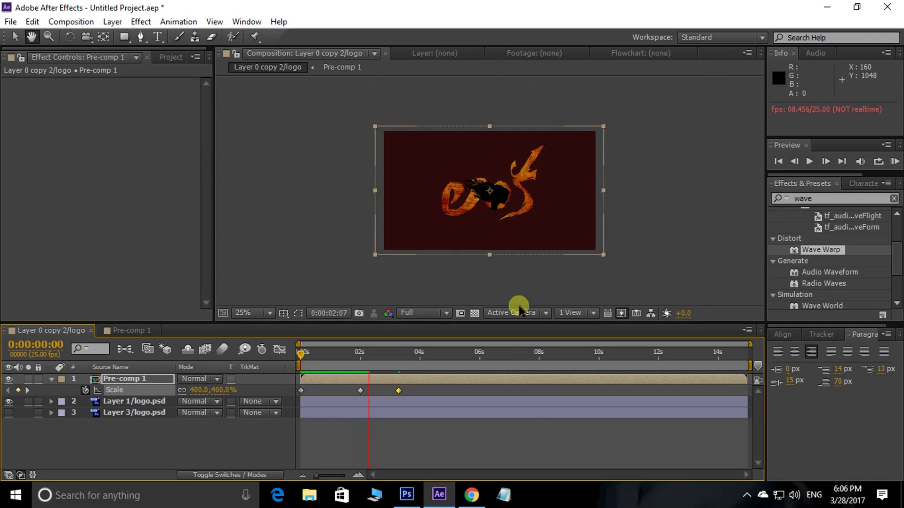
key(space)
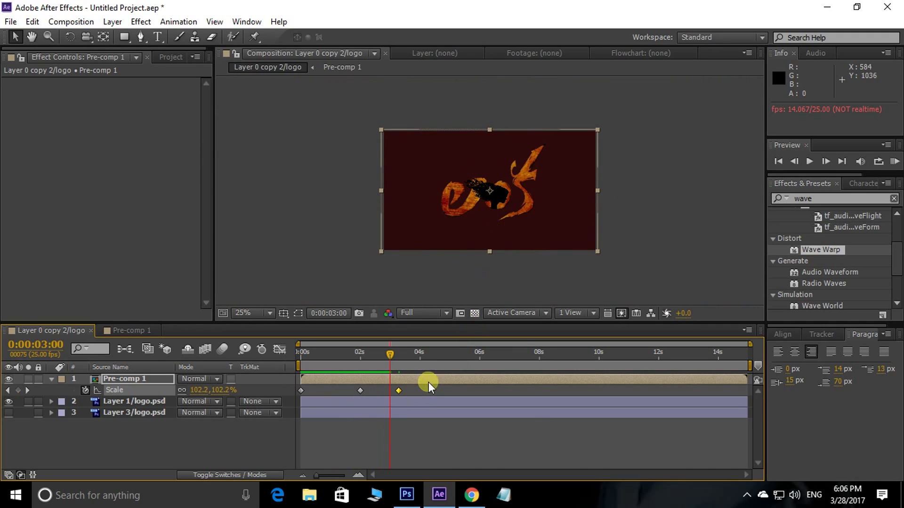
Shift the 110% and 100% Scale keyframes earlier, preview the faster zoom, and view at 50%
mouse_move(425, 387)
mouse_down()
mouse_move(334, 392)
mouse_move(362, 393)
mouse_up()
click(371, 393)
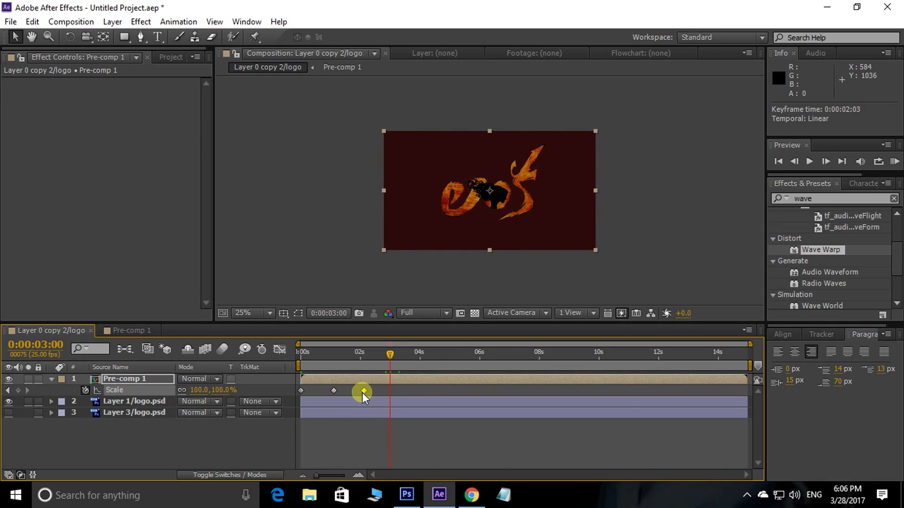
key(Home)
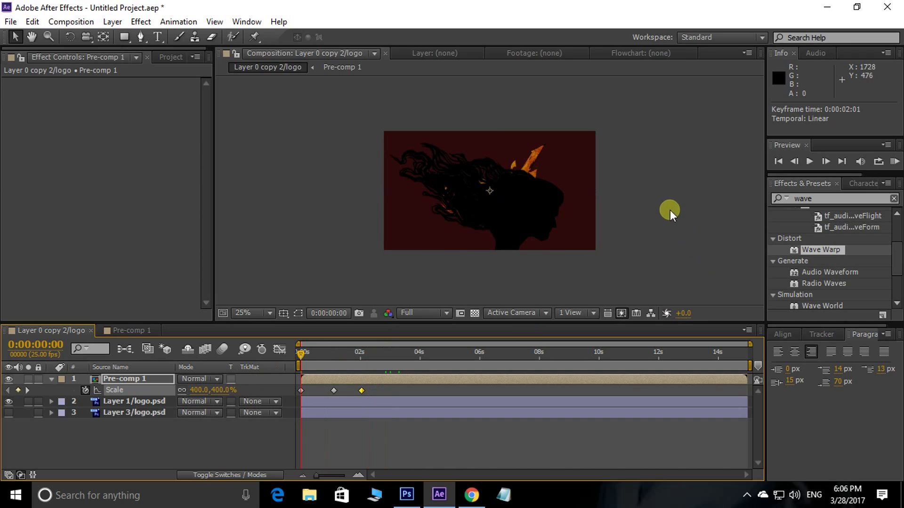
click(670, 210)
key(space)
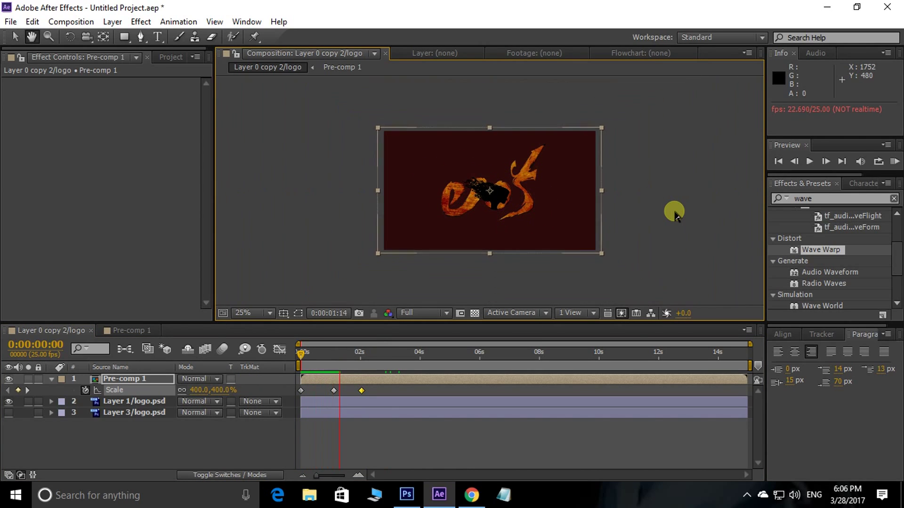
key(space)
key(period)
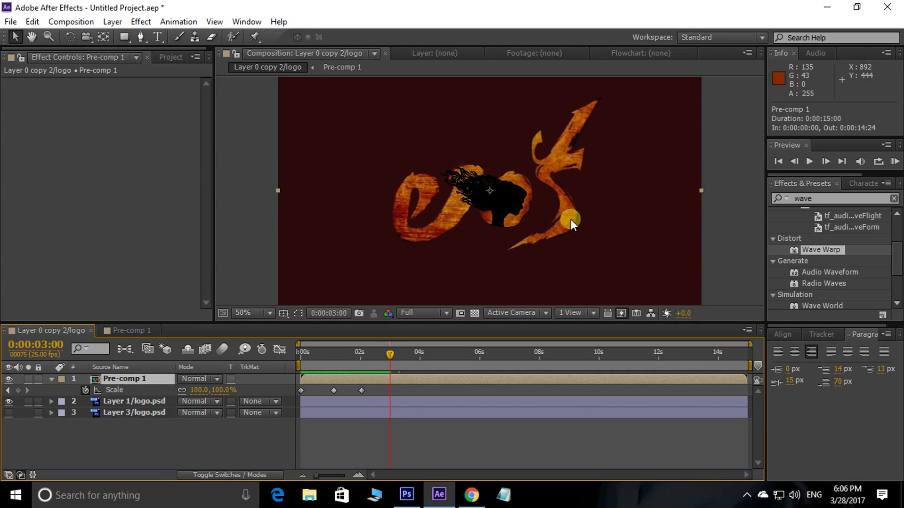
click(131, 402)
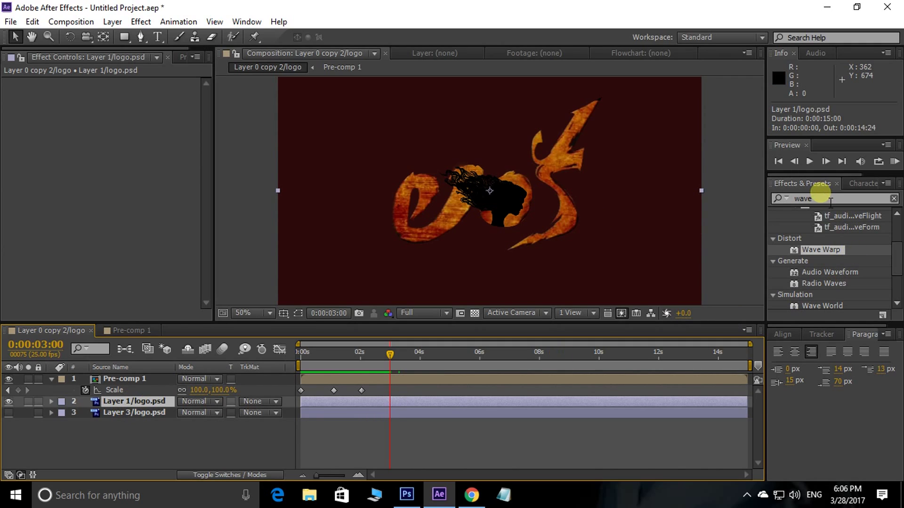
Apply Shine to Layer 1/logo.psd and set its Boost Light to 40 near the start
click(793, 201)
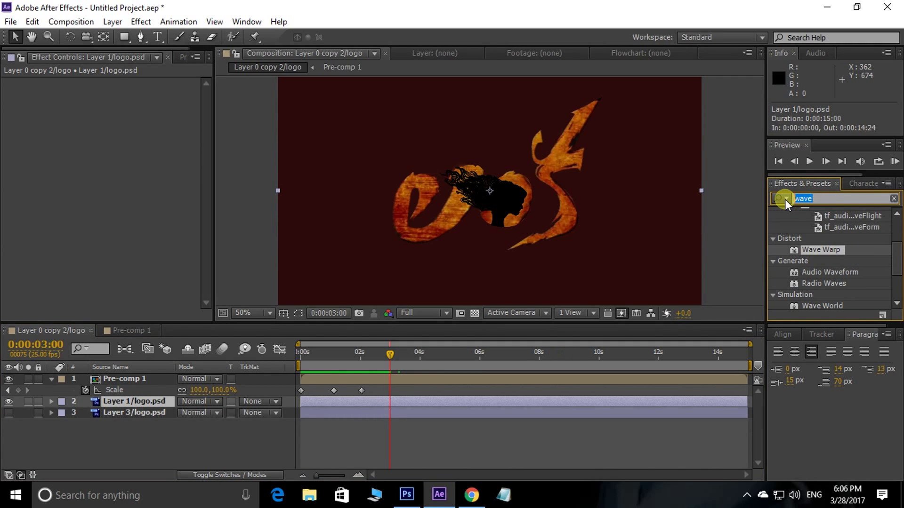
text(shine)
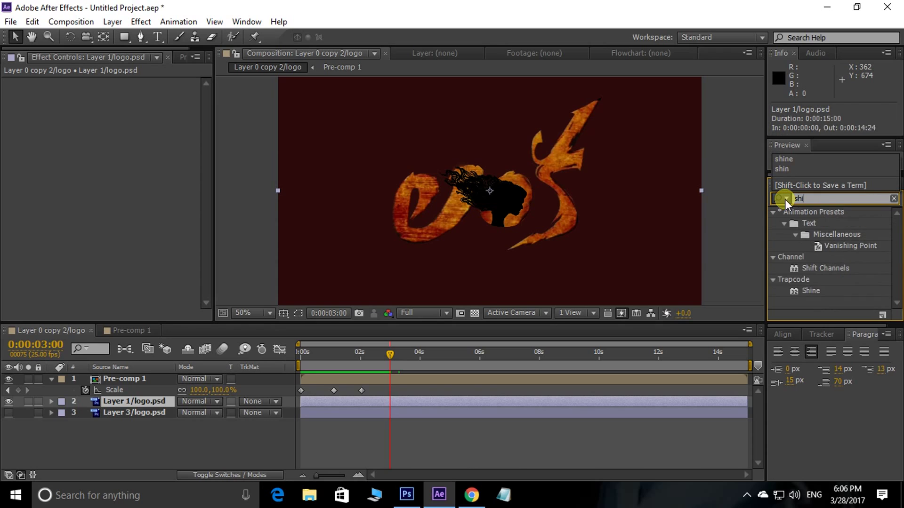
drag(793, 224, 367, 403)
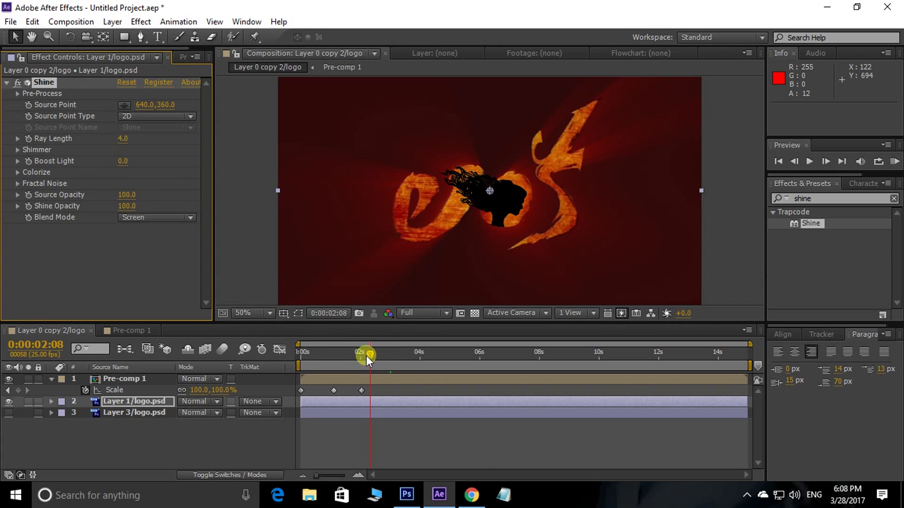
drag(369, 354, 287, 357)
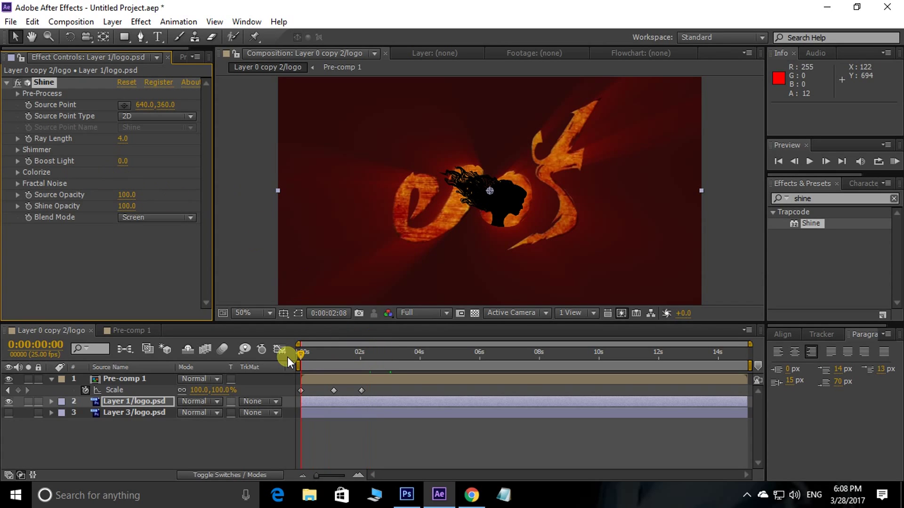
click(30, 162)
click(28, 162)
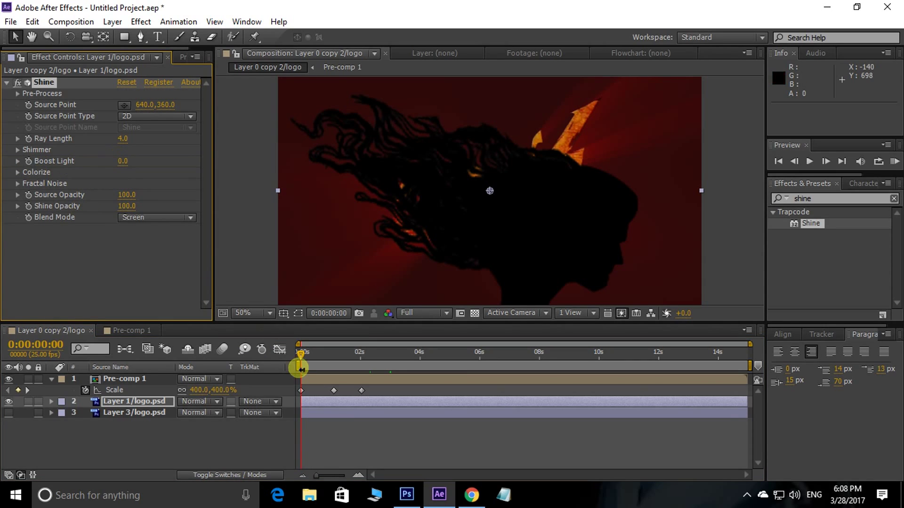
drag(301, 354, 323, 354)
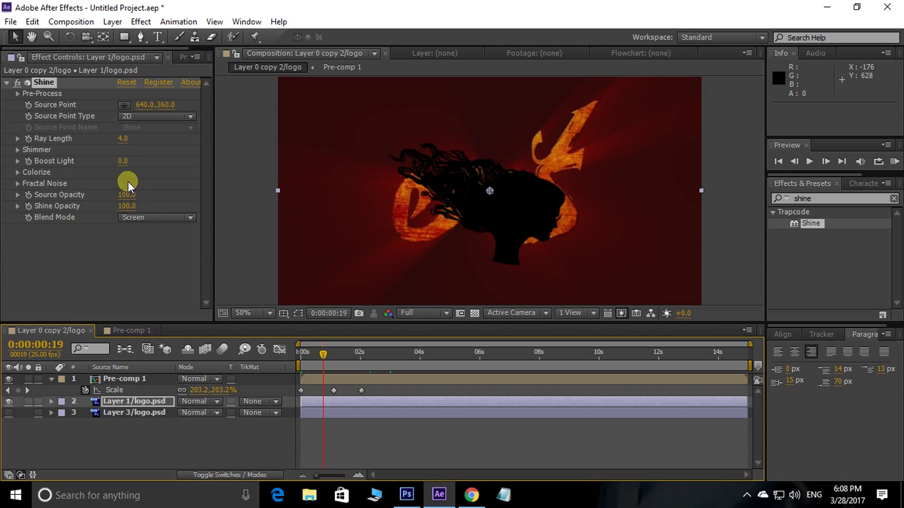
click(123, 163)
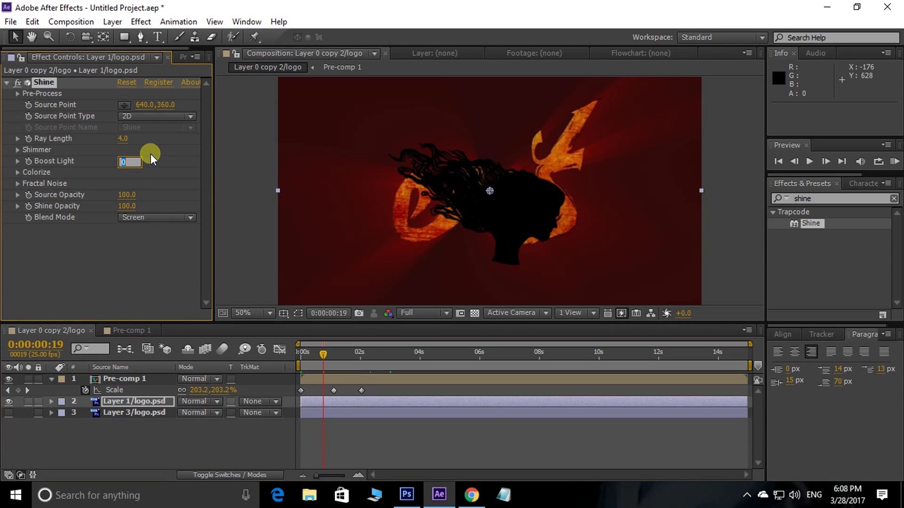
text(40)
key(Return)
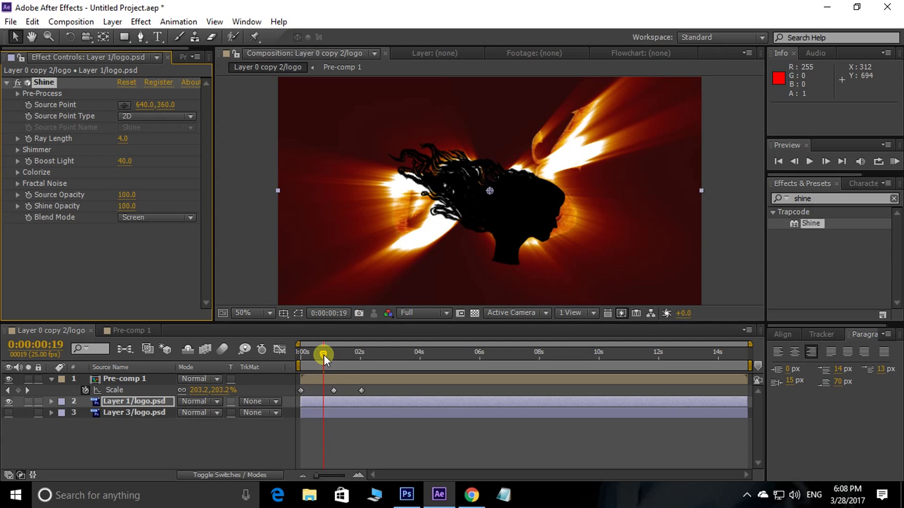
Keyframe Boost Light down to 0 at 0:00:01:03 and preview the flare
drag(324, 354, 297, 355)
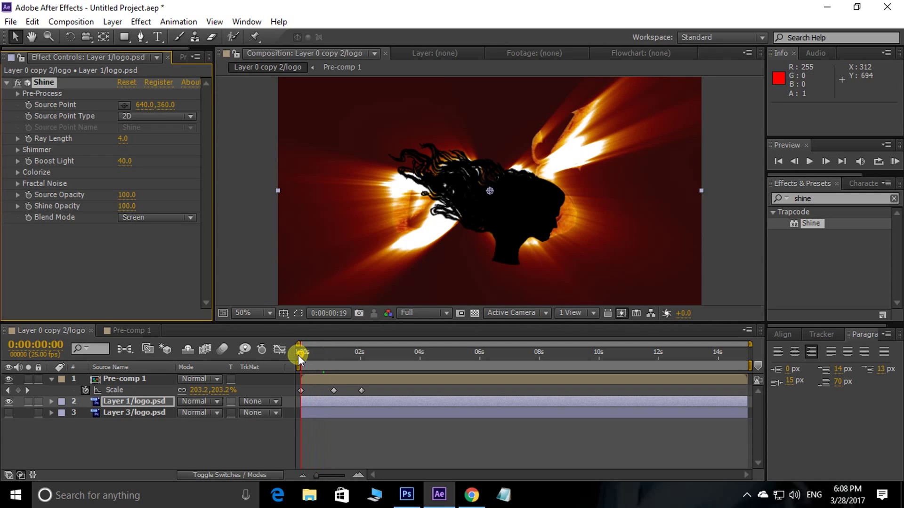
click(28, 162)
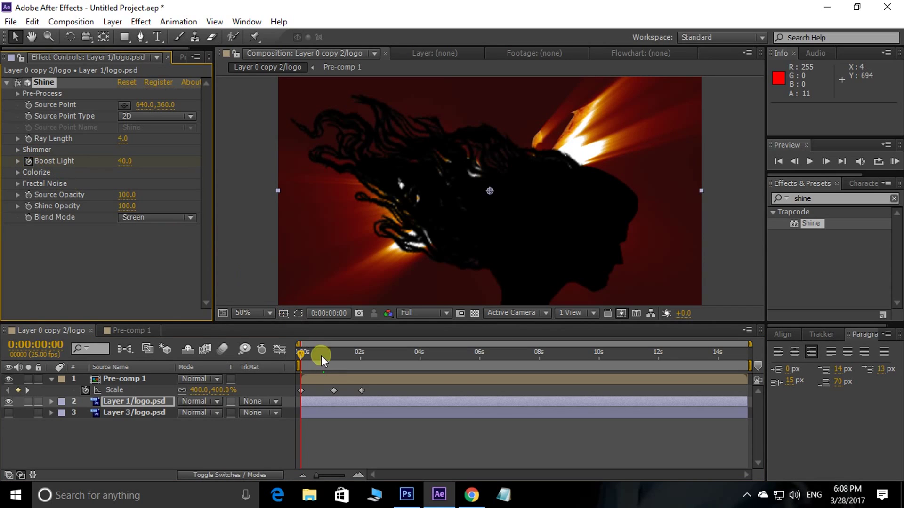
drag(301, 352, 334, 352)
click(125, 162)
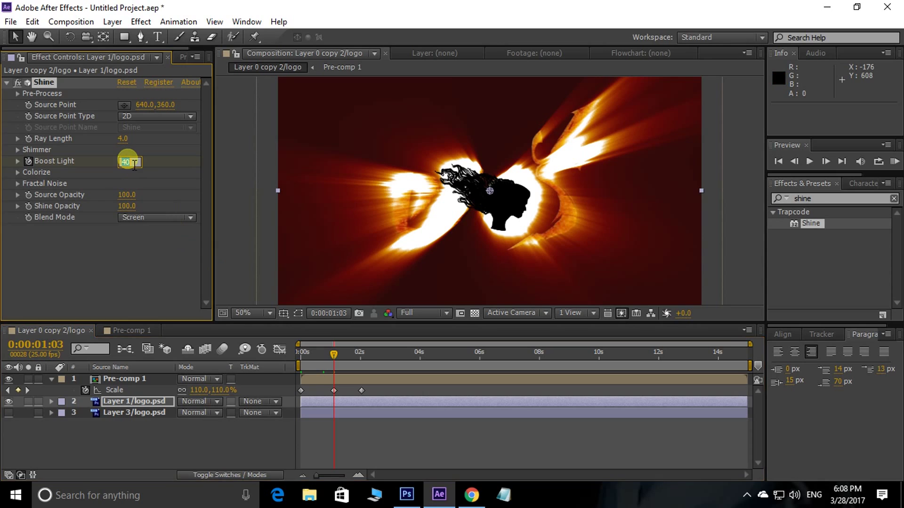
text(0)
key(Return)
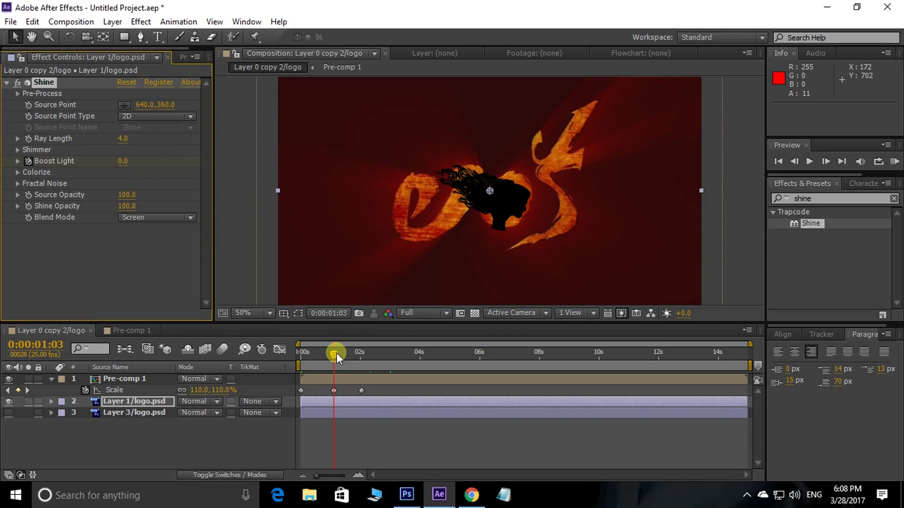
key(Home)
key(space)
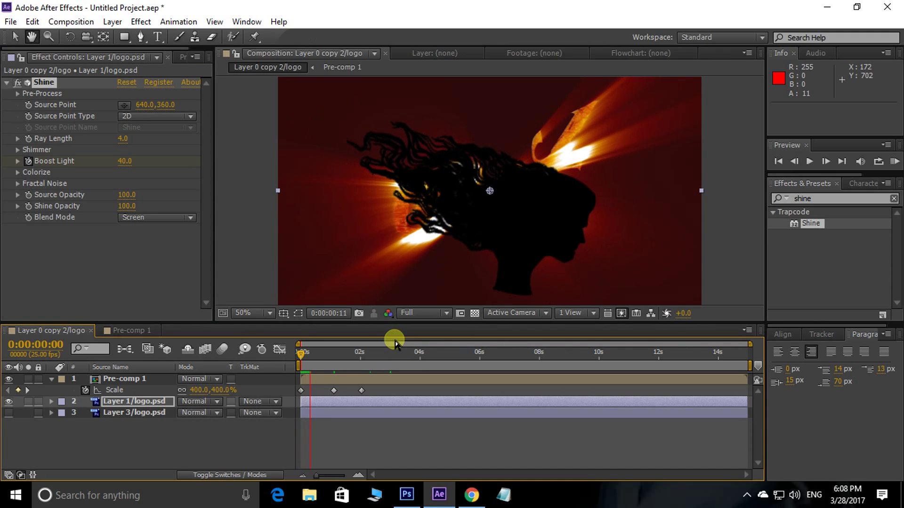
key(space)
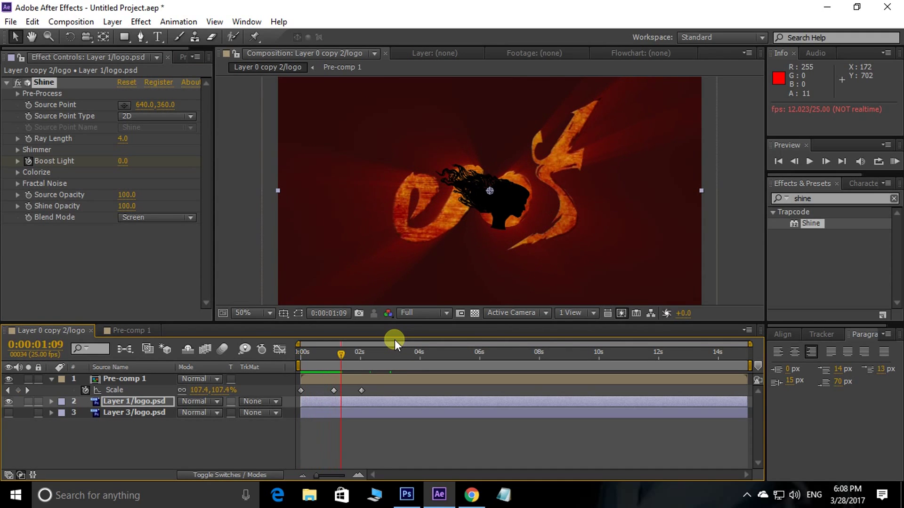
drag(337, 364, 334, 358)
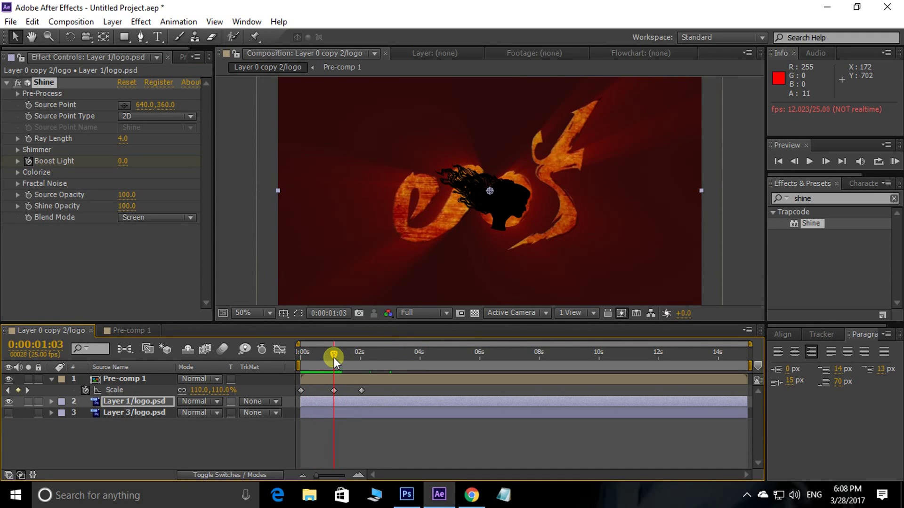
Set a starting Scale keyframe of 70% on Layer 1/logo.psd at 0s
click(126, 401)
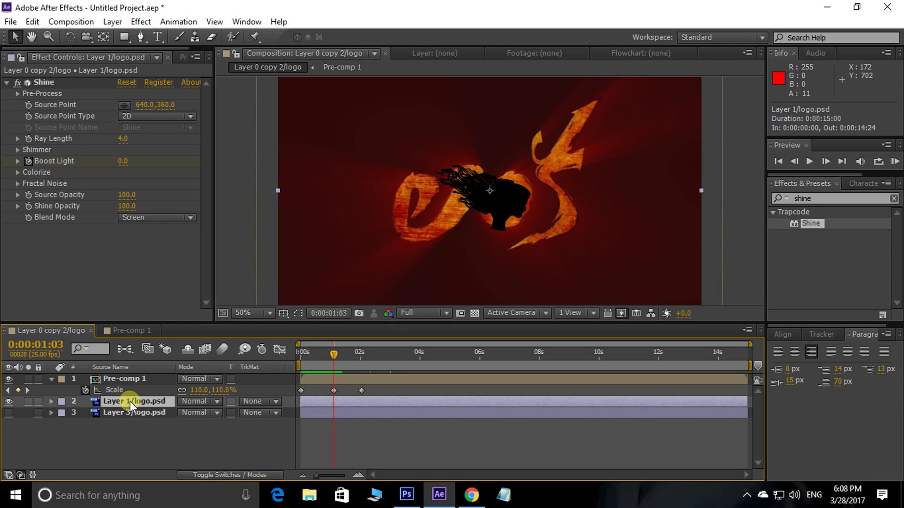
key(s)
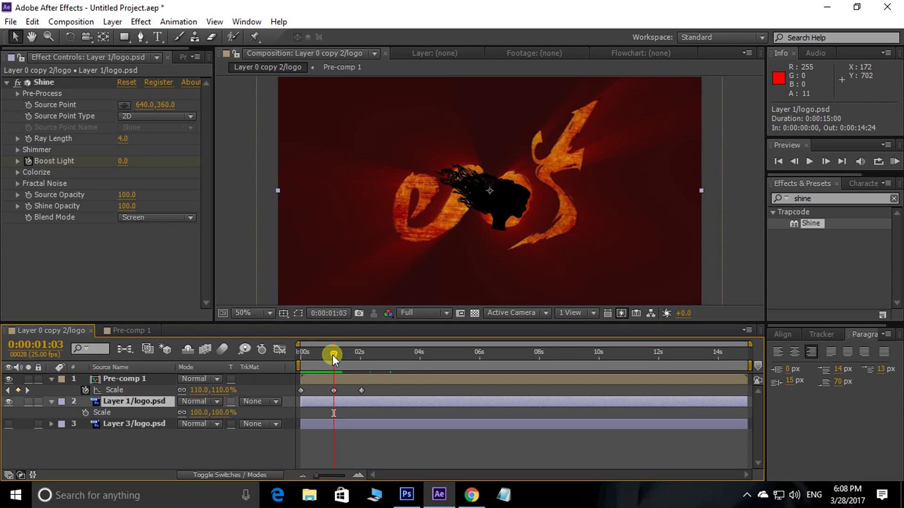
drag(333, 355, 298, 363)
click(200, 413)
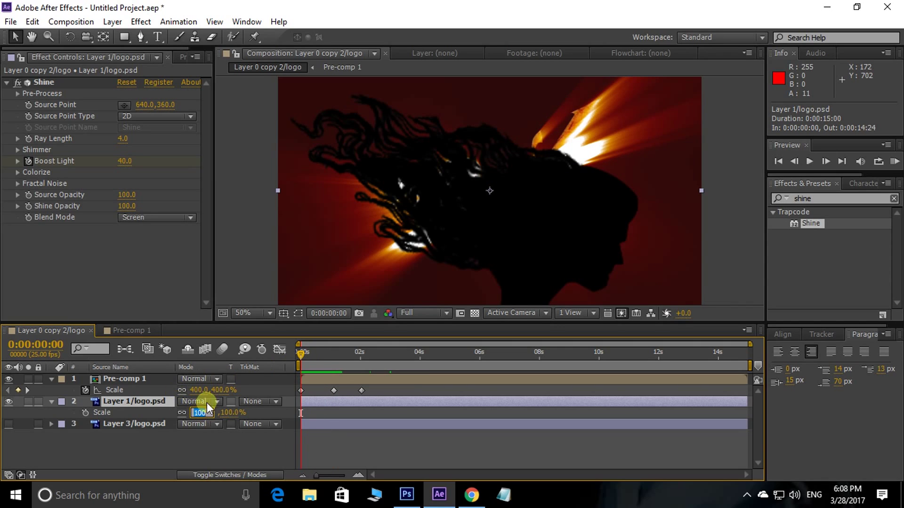
text(70)
key(Return)
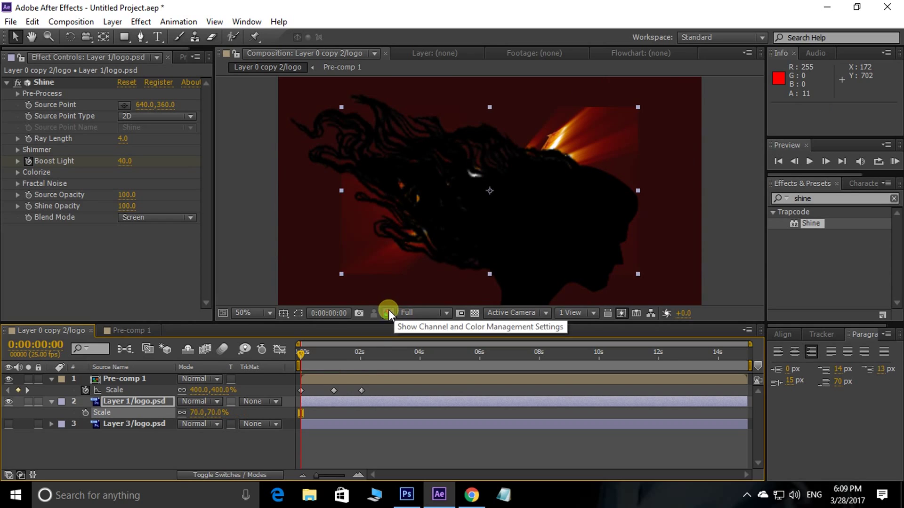
click(86, 413)
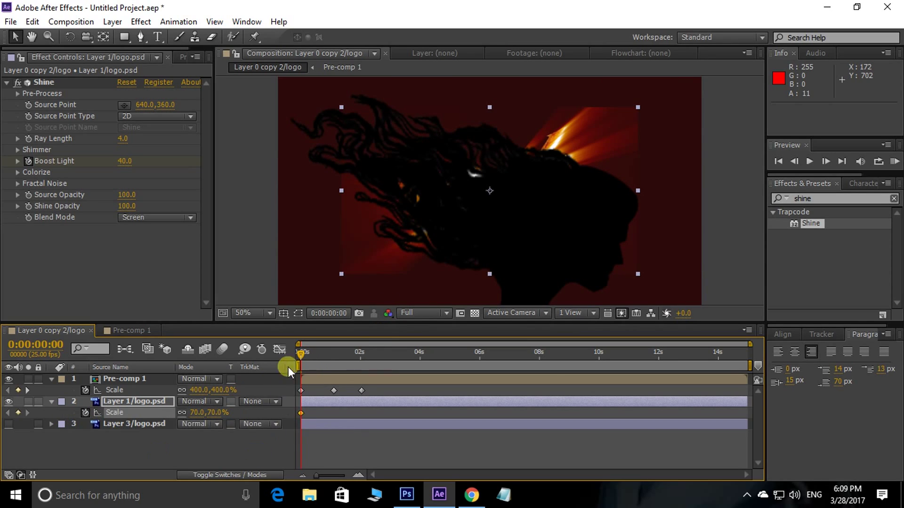
Add Scale keyframes of 90% at 1:02 and 100% at 2:01, then preview the growth
drag(300, 354, 333, 355)
click(198, 413)
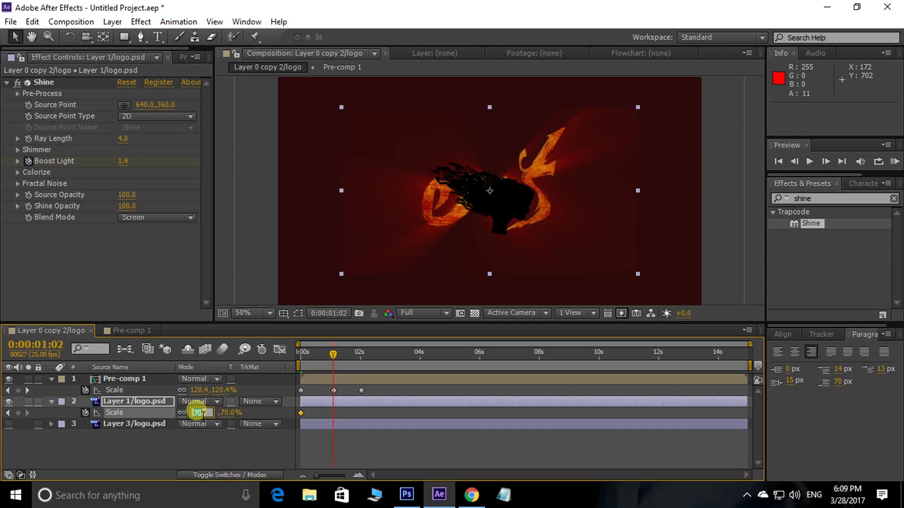
text(90)
key(Return)
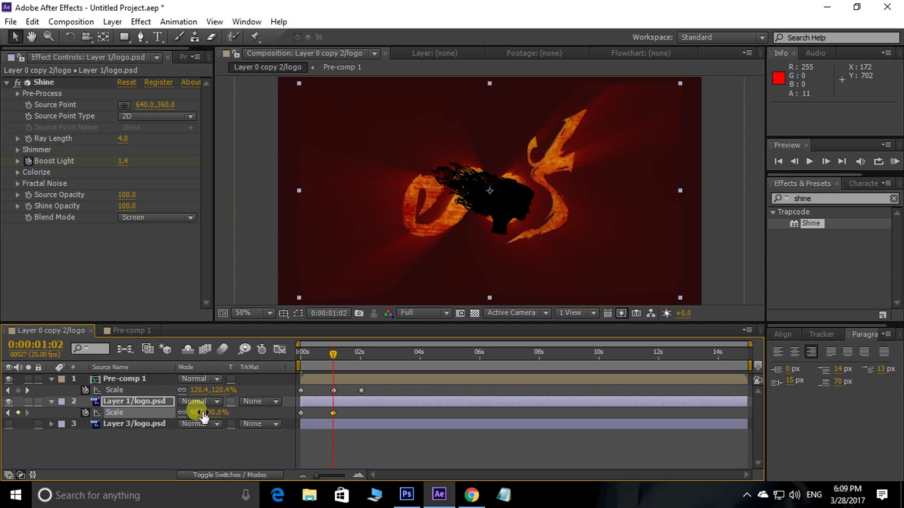
drag(333, 356, 361, 368)
drag(361, 371, 361, 372)
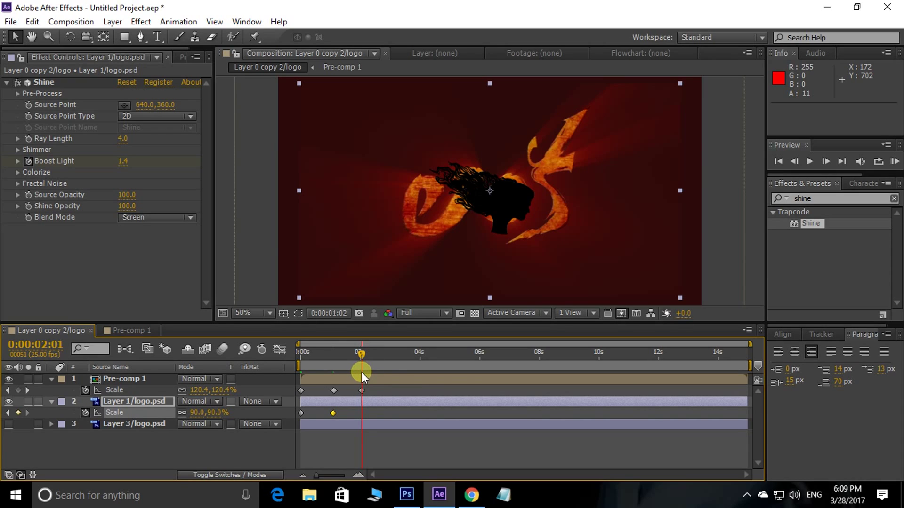
click(221, 413)
text(100)
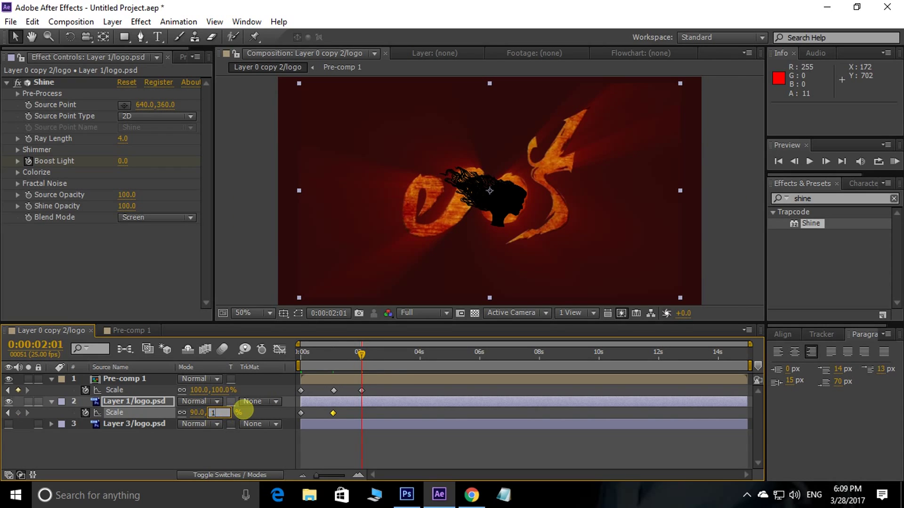
key(Return)
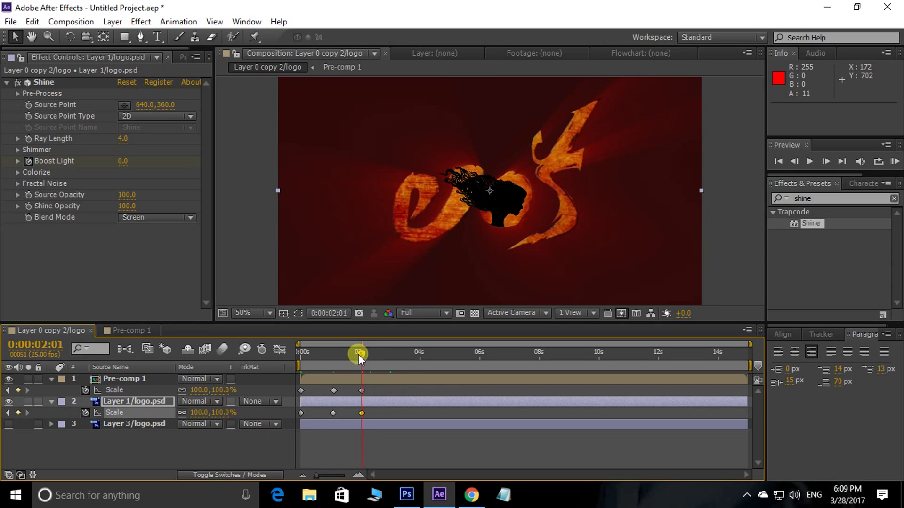
key(space)
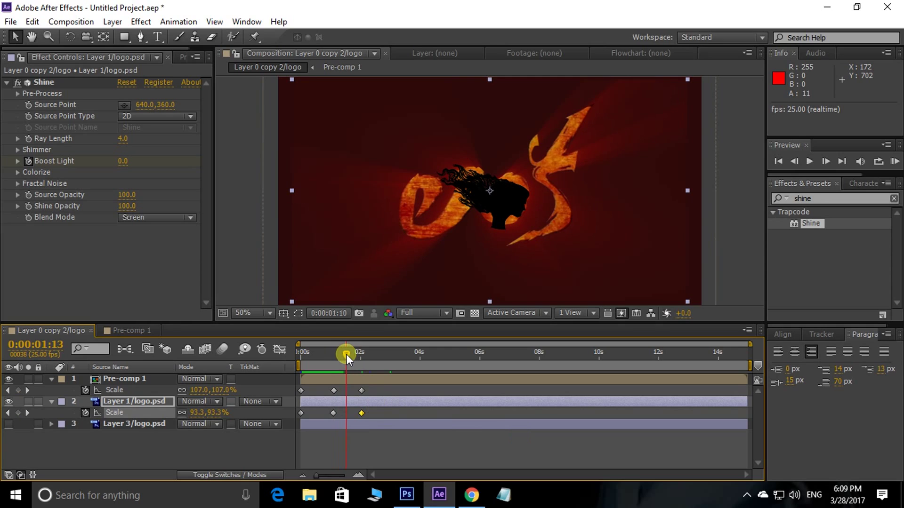
drag(346, 354, 319, 356)
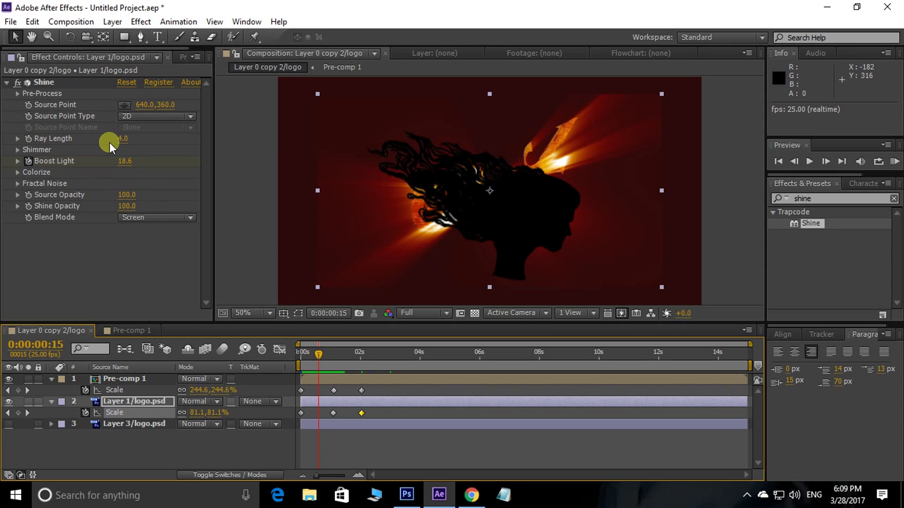
Try a Shine Ray Length of 0, then set it back to 1
click(123, 139)
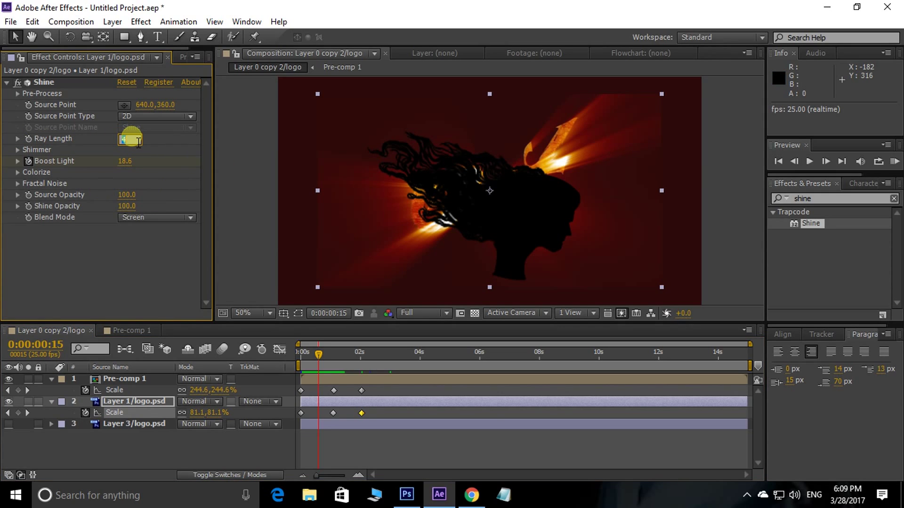
text(0)
key(Return)
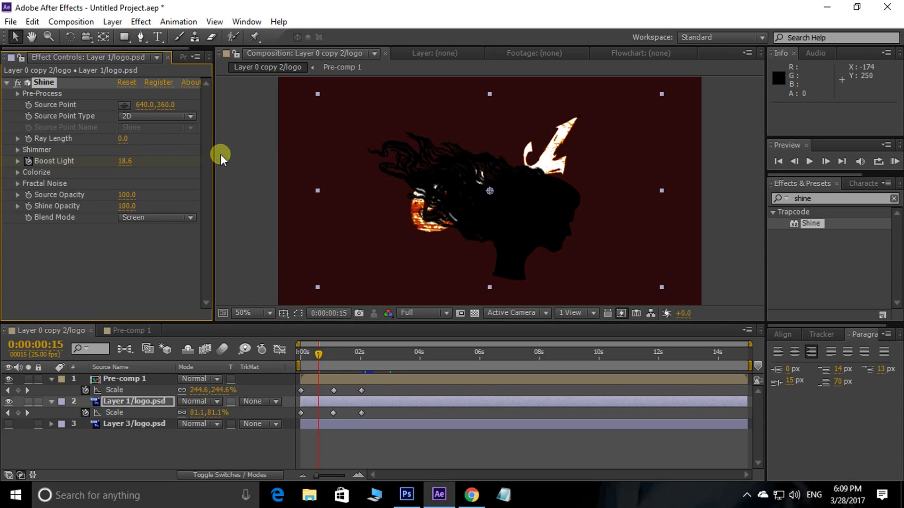
click(123, 139)
text(1)
key(Return)
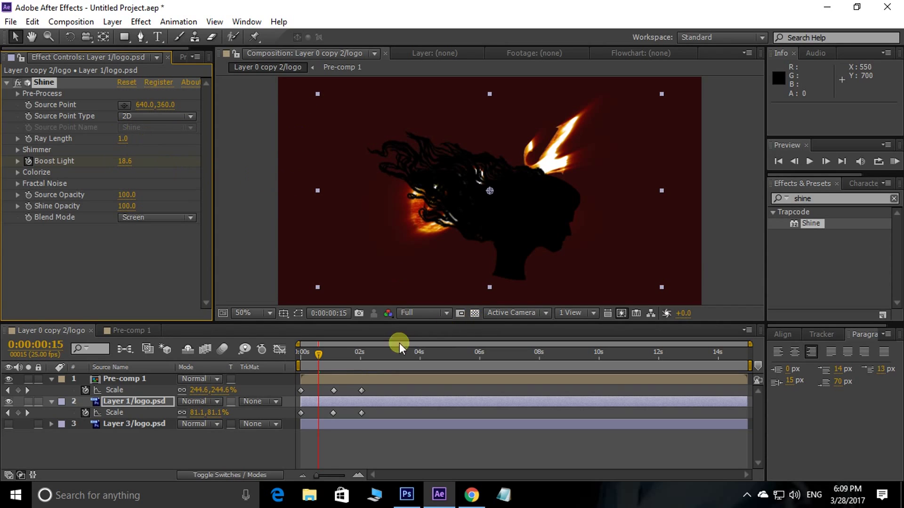
Stop the preview, select Layer 1/logo.psd, and filter Effects & Presets by 'drop'
drag(320, 351, 300, 352)
click(727, 203)
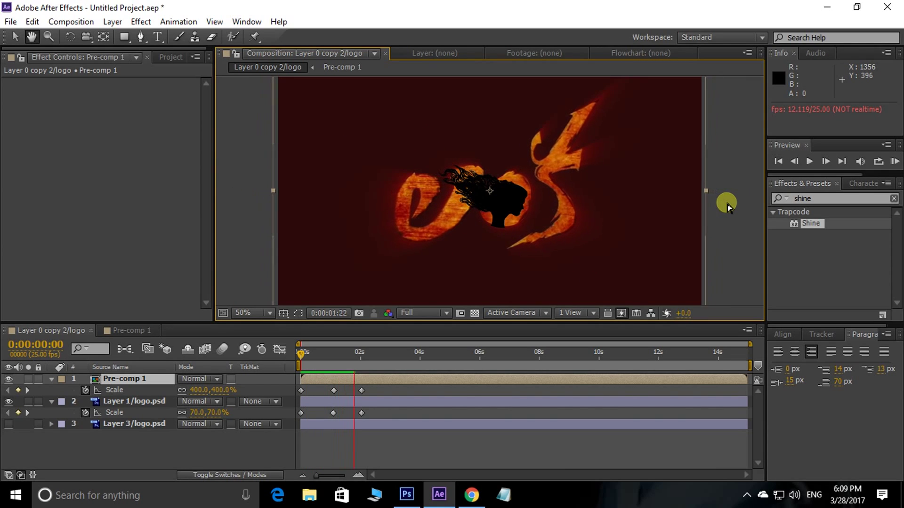
key(space)
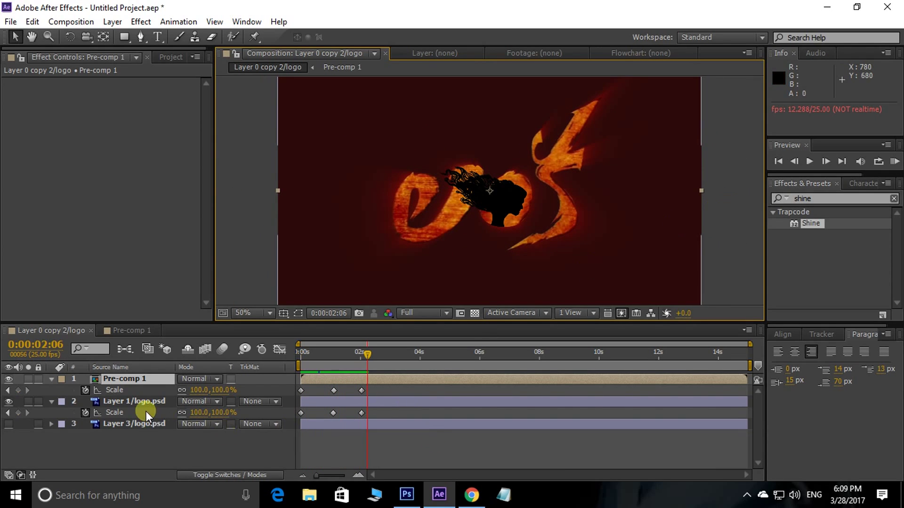
click(141, 402)
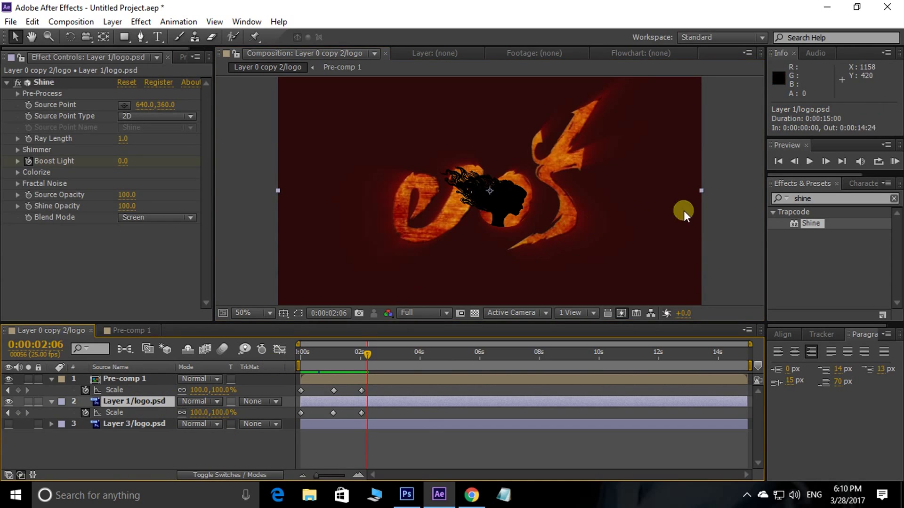
click(844, 199)
text(drop)
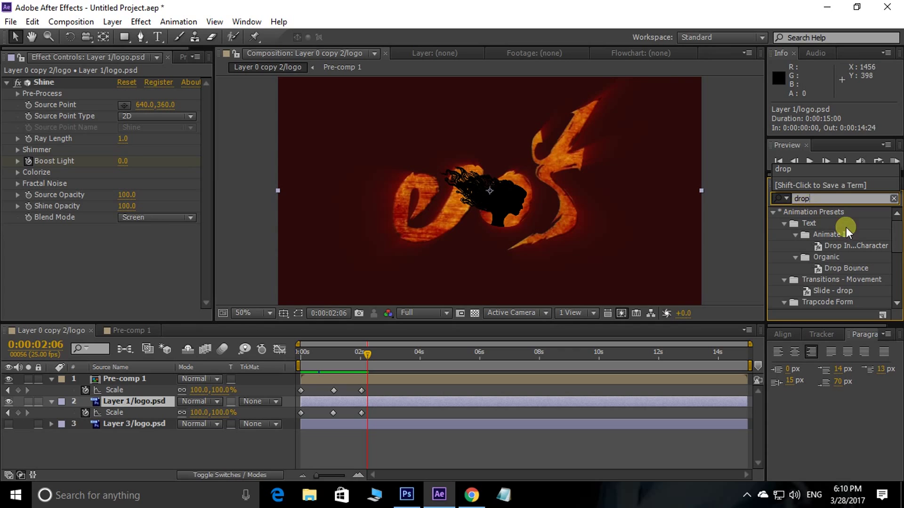
Apply Drop Shadow to Layer 1/logo.psd with distance 17, then preview the animation
drag(894, 231, 896, 282)
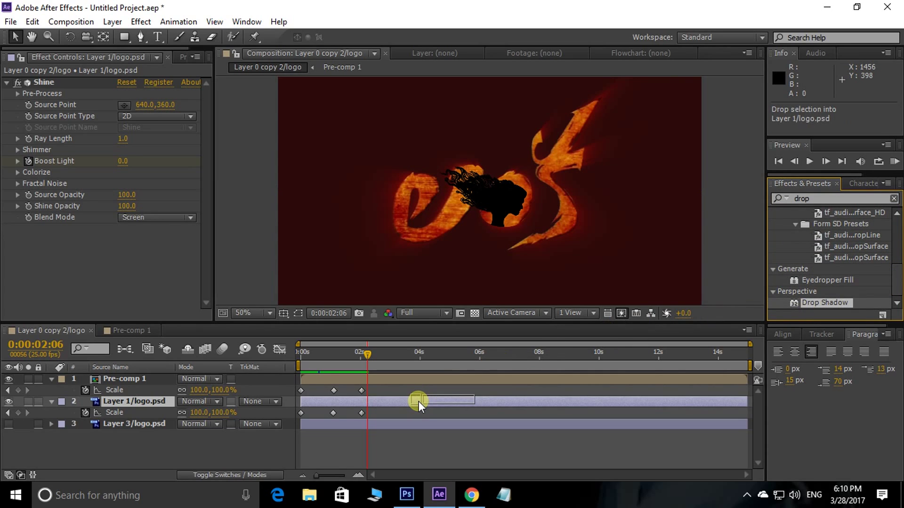
drag(797, 306, 419, 401)
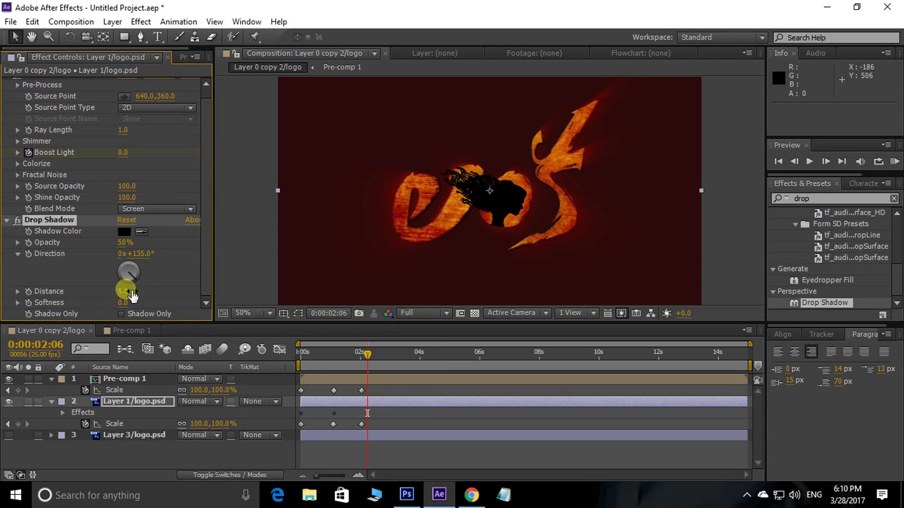
drag(126, 291, 131, 291)
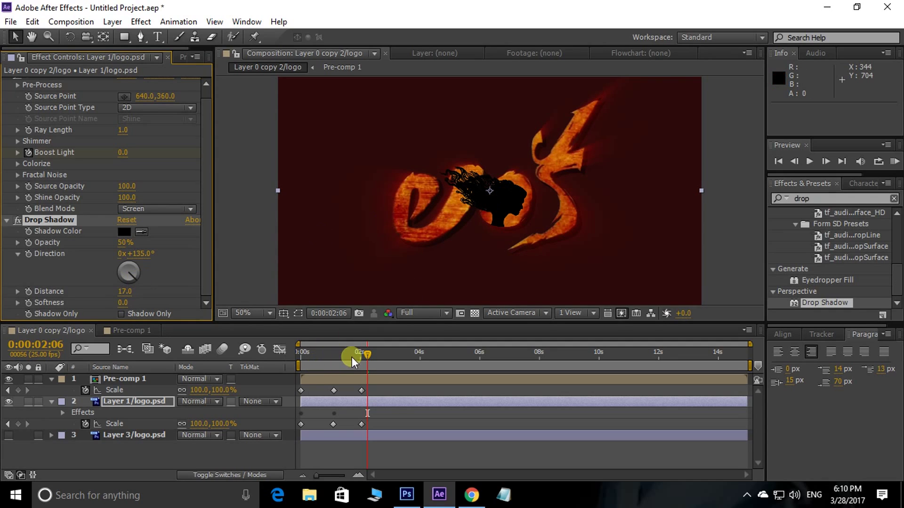
key(space)
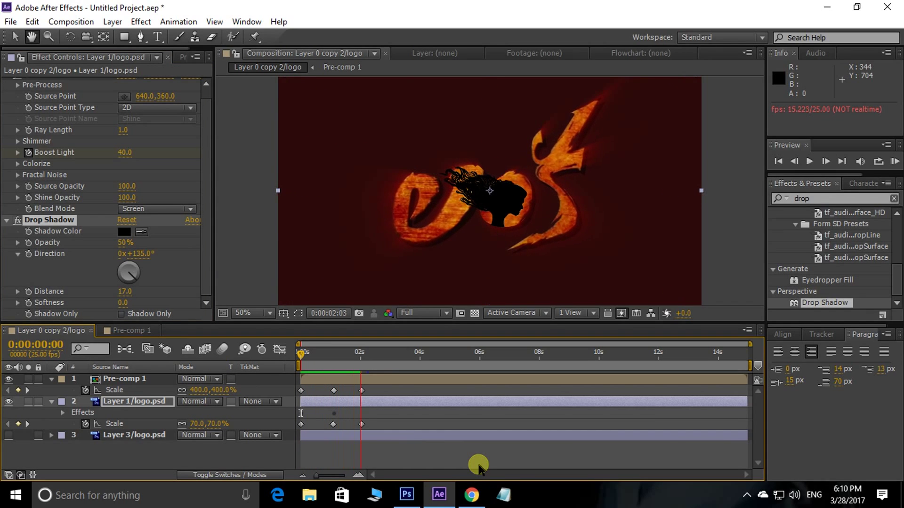
Keyframe Shine Ray Length from 1.0 at the start to 0.0 at 2:02, then preview
click(380, 366)
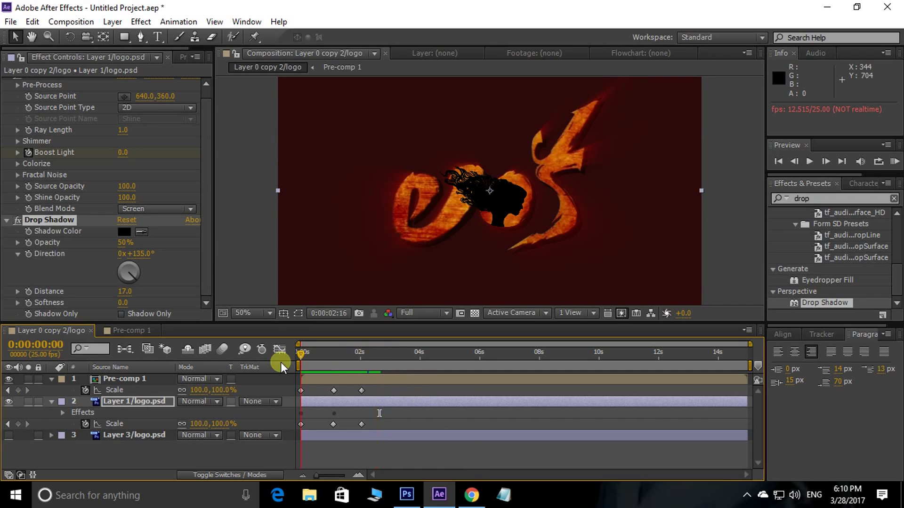
key(space)
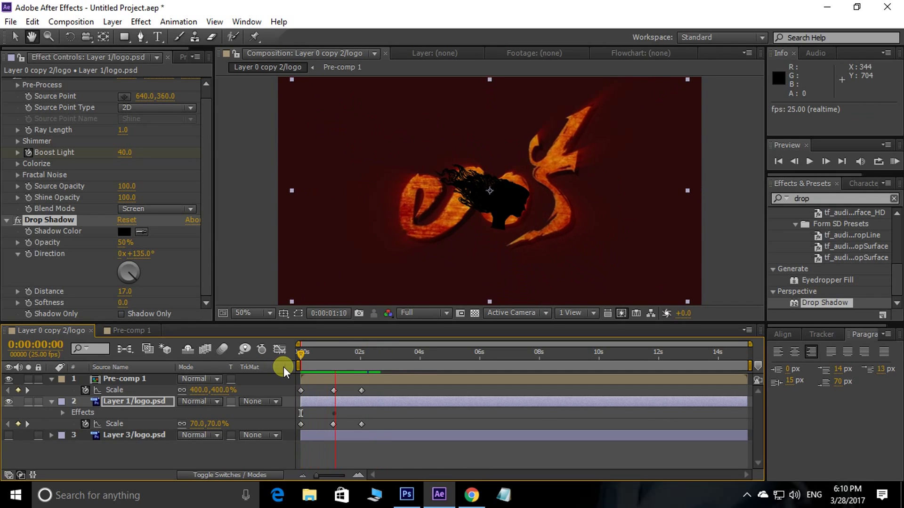
key(space)
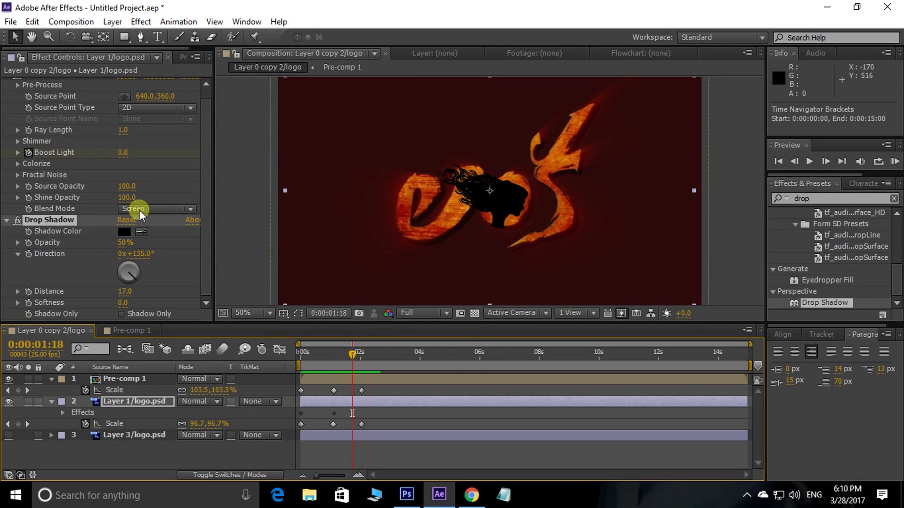
click(29, 130)
drag(352, 353, 362, 352)
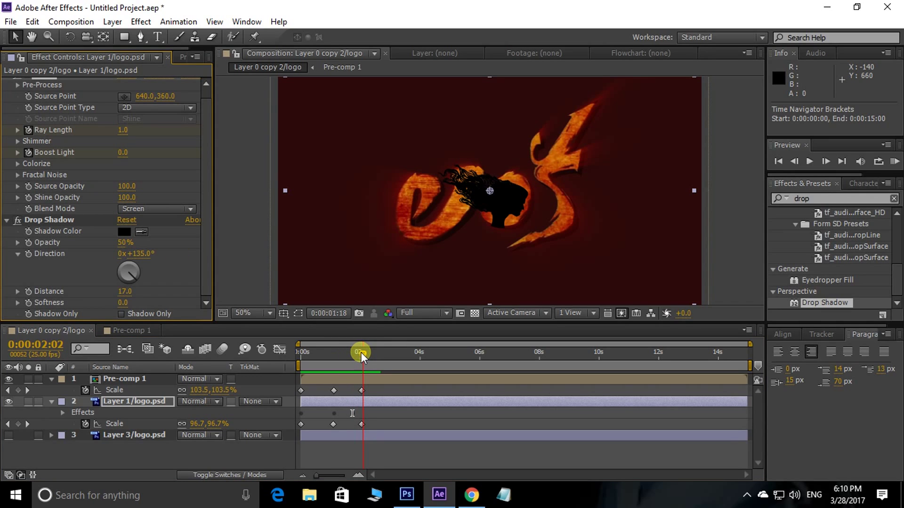
drag(113, 132, 94, 132)
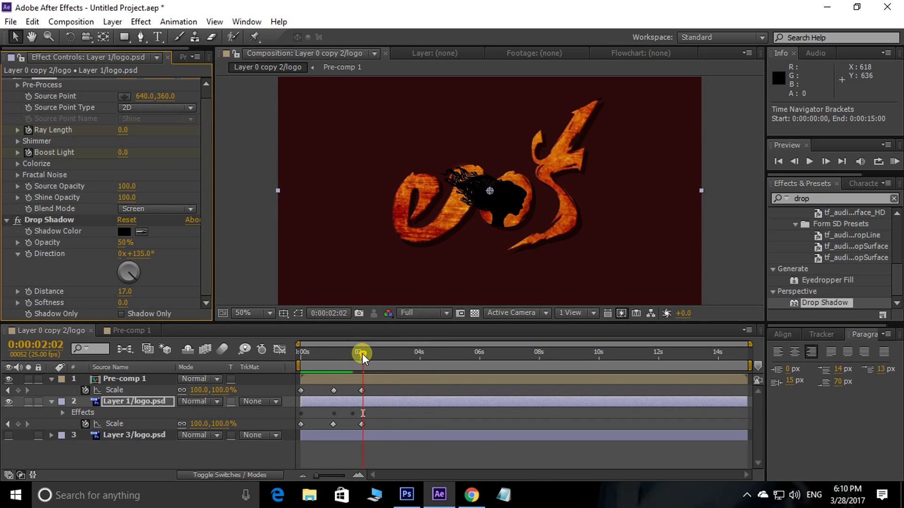
drag(362, 353, 242, 353)
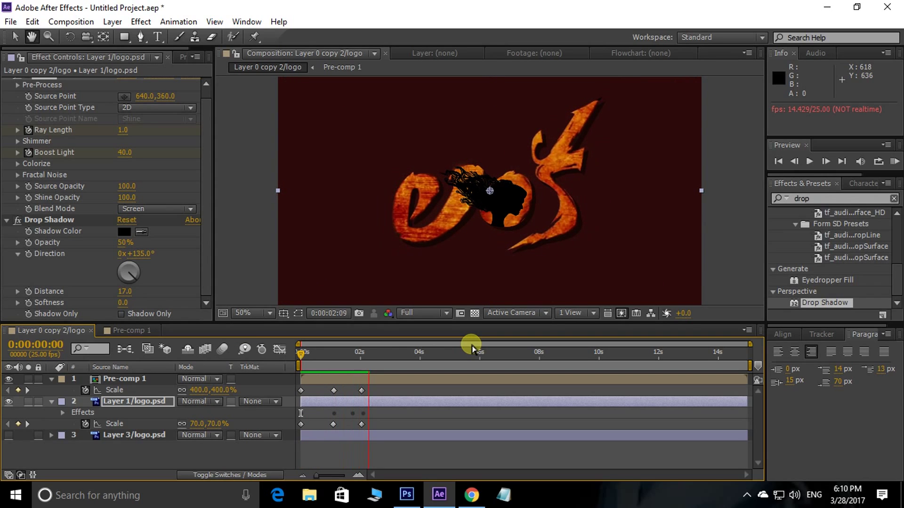
click(363, 407)
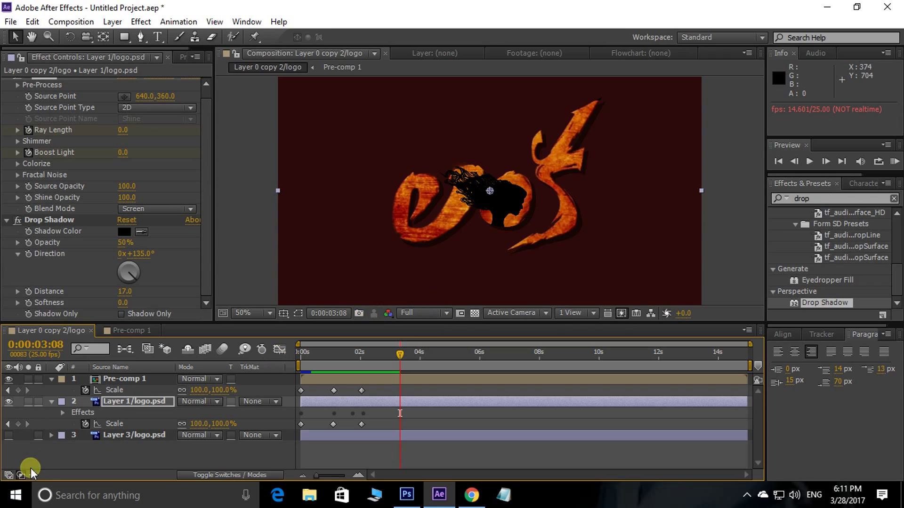
Turn on visibility for Layer 3/logo.psd so the textured background shows
click(9, 437)
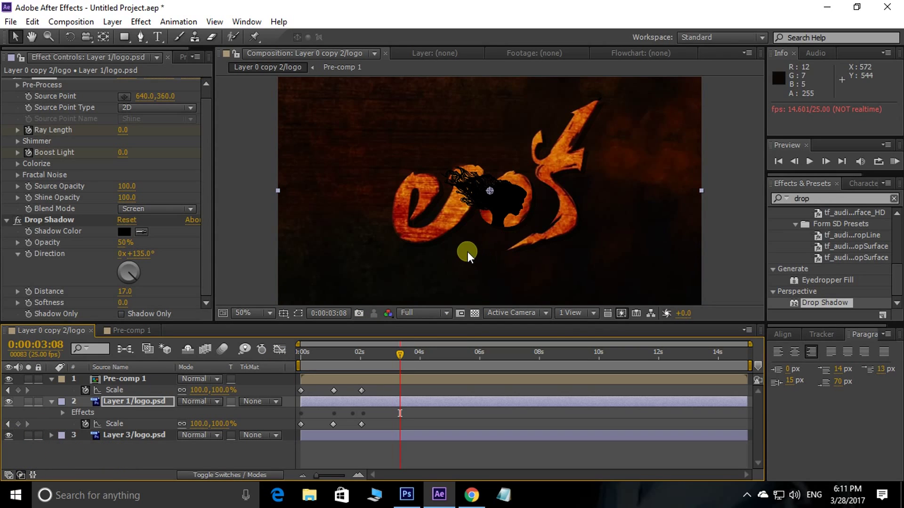
click(155, 454)
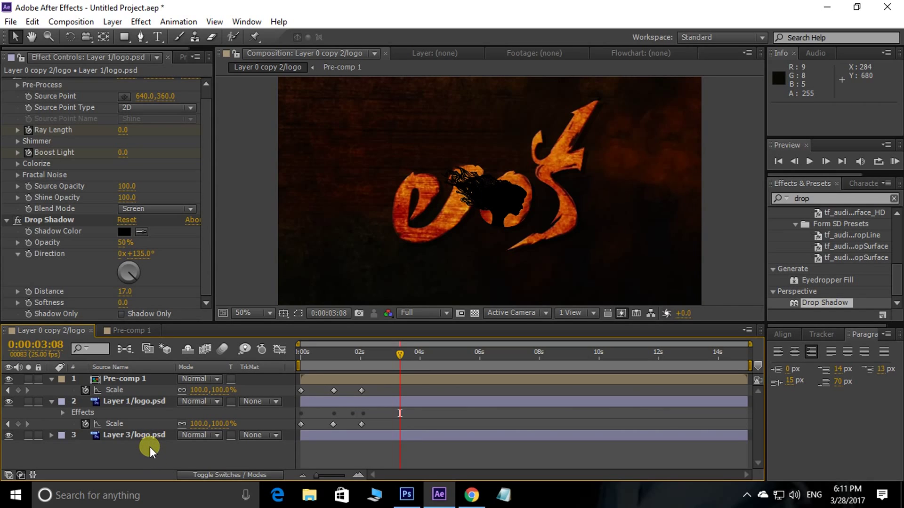
Import the LANKA trailer MP3, add it as a timeline layer, and move to 0:00:03:09
key(ctrl+0)
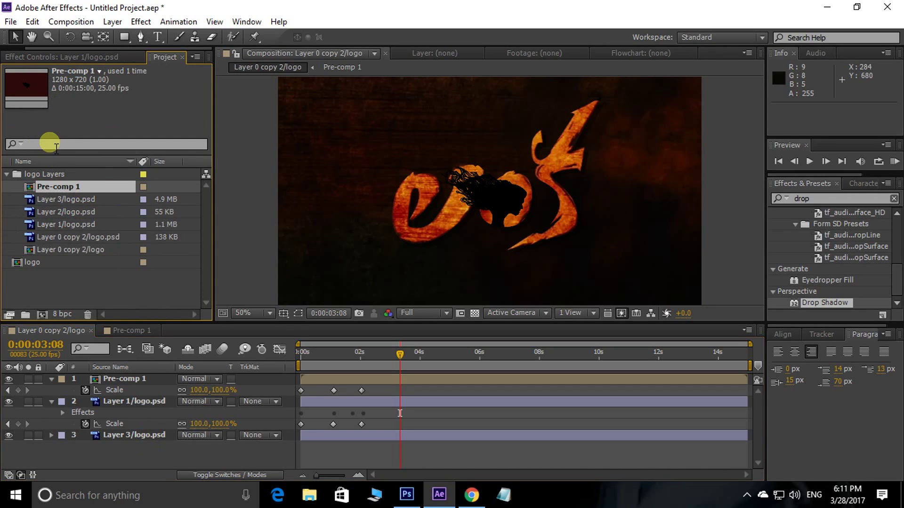
click(80, 284)
double_click(80, 284)
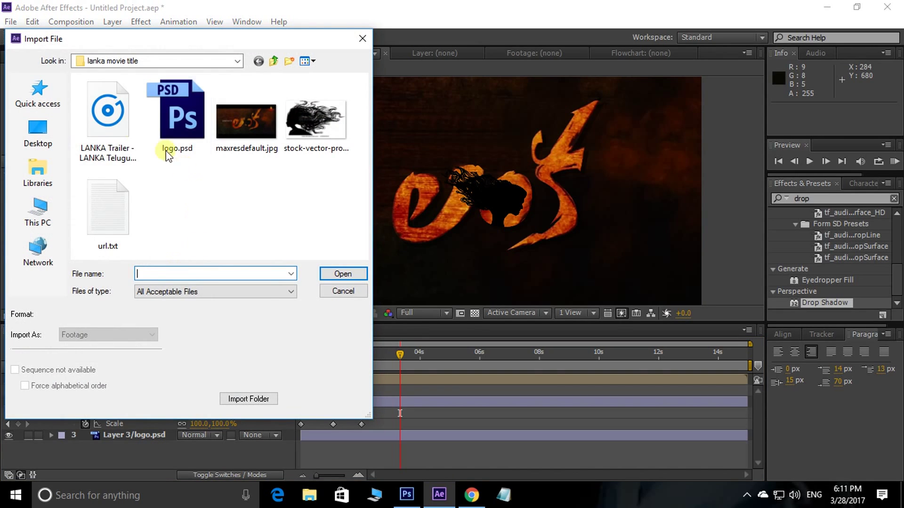
click(114, 126)
click(346, 276)
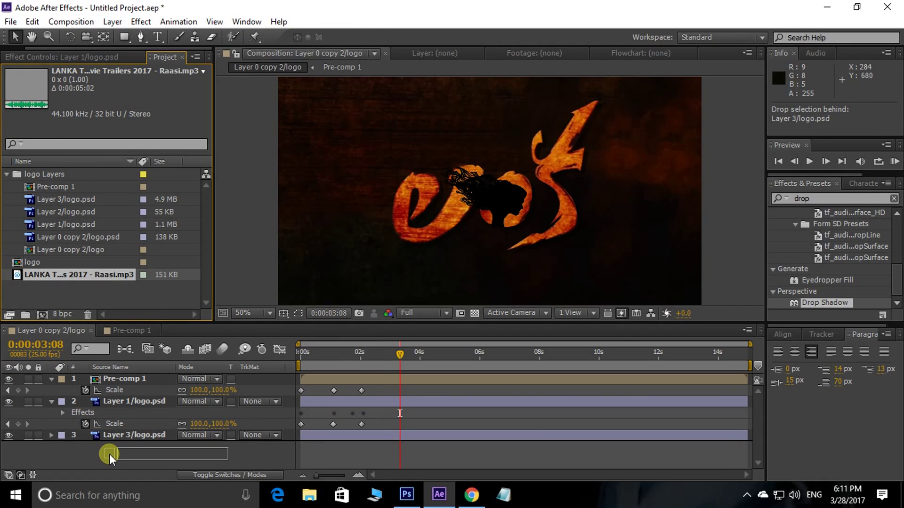
drag(16, 275, 109, 453)
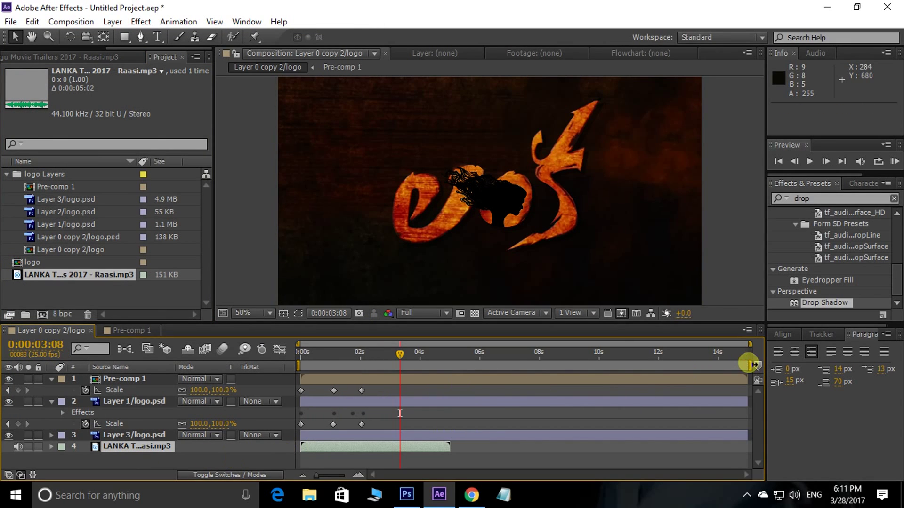
click(406, 351)
drag(406, 352, 402, 352)
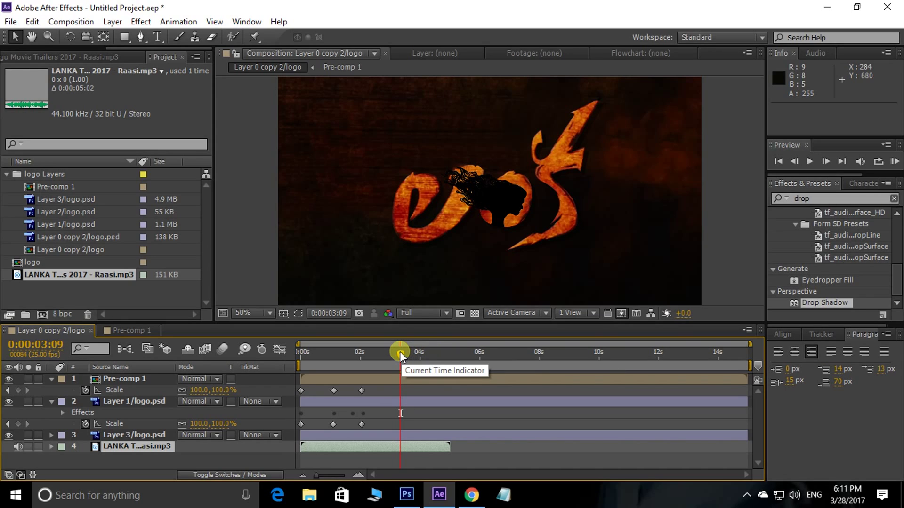
End the work area at 3:09 and play the animation full-frame from 0:00:00:00
key(n)
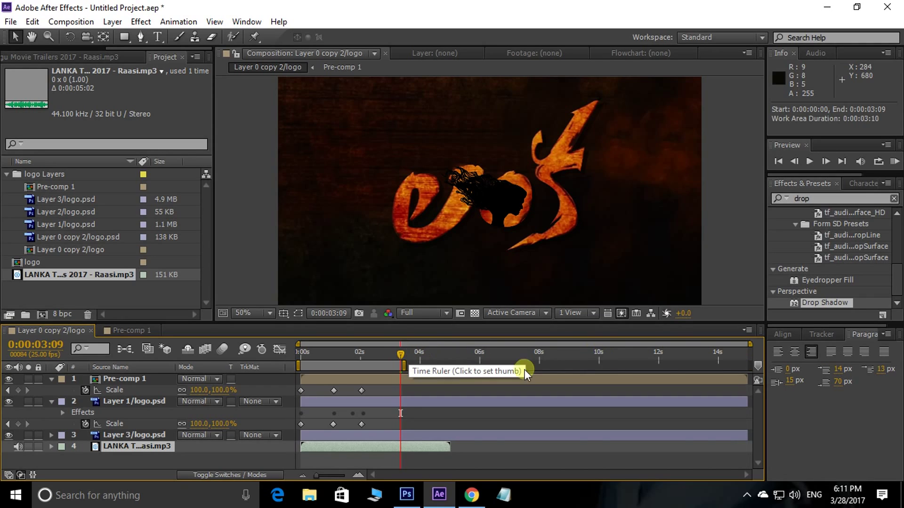
drag(399, 354, 10, 396)
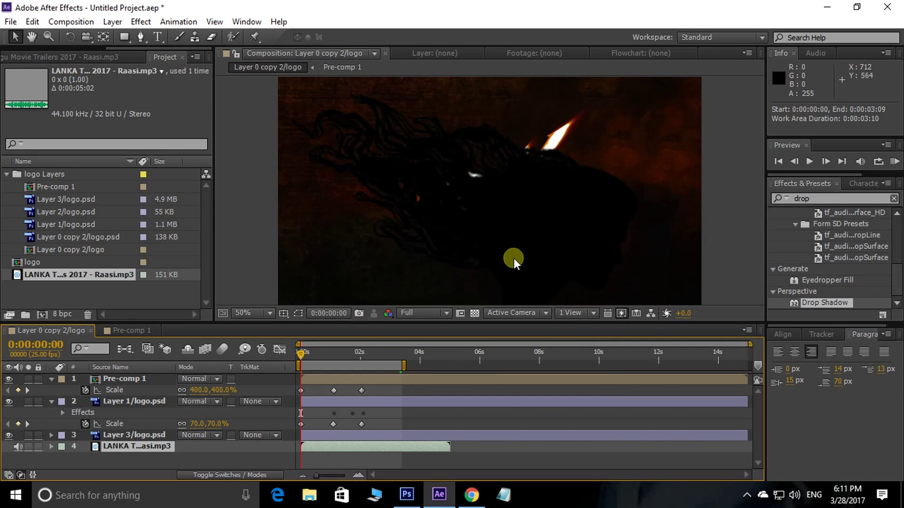
key(grave)
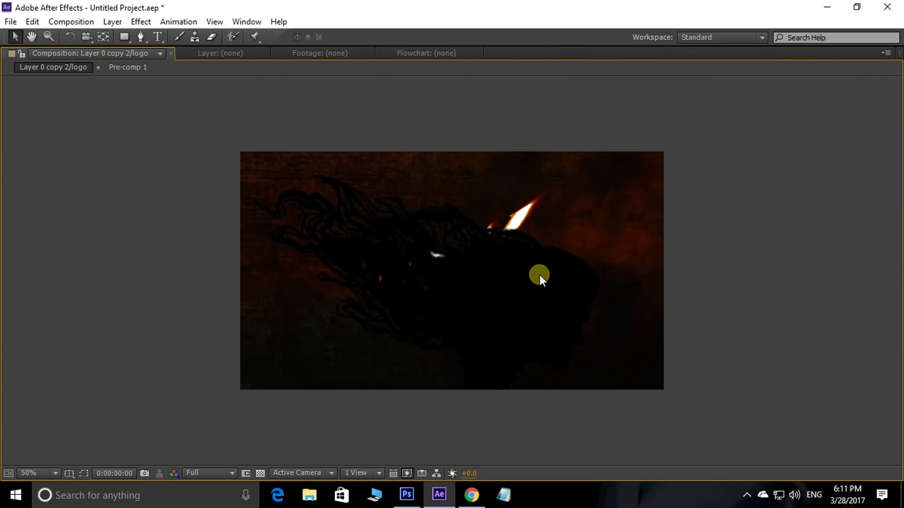
key(space)
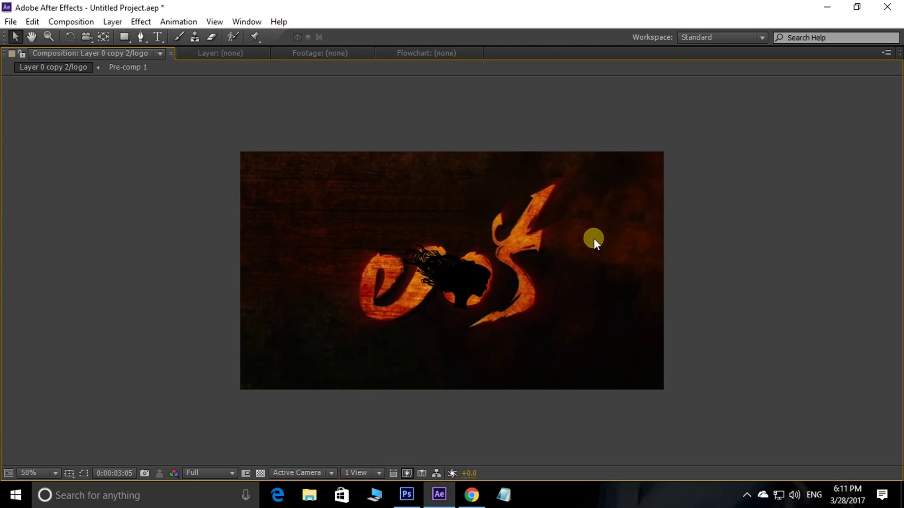
key(space)
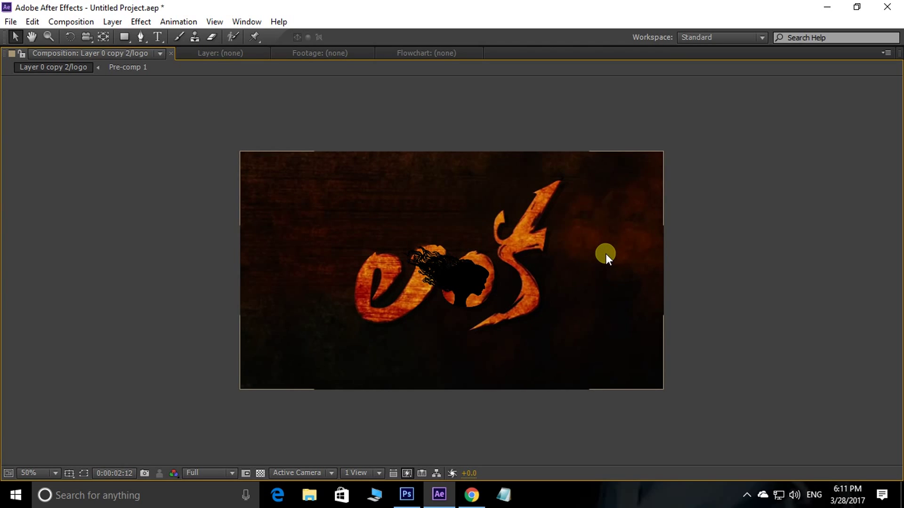